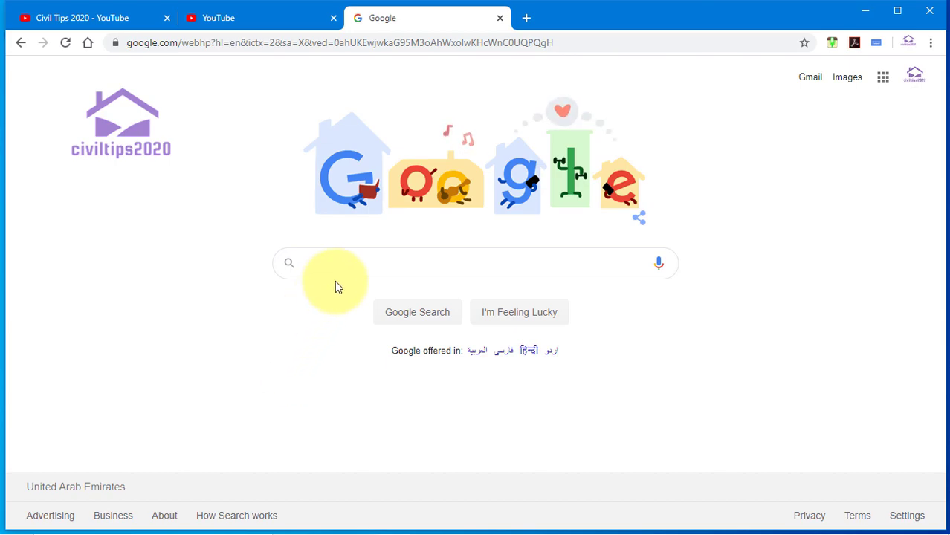
Search Google for 'sketchup plugin' using the suggested query
click(350, 263)
text(ket)
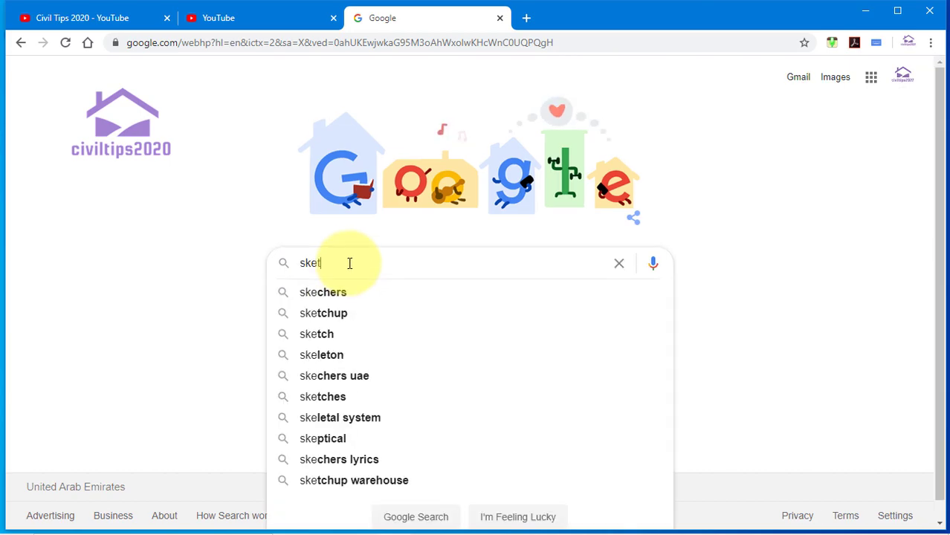
text(chu)
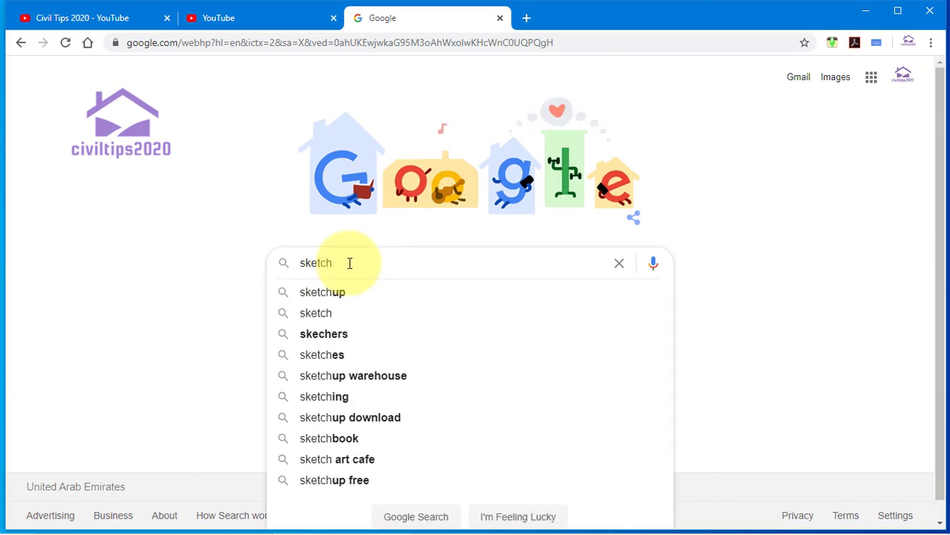
text(p)
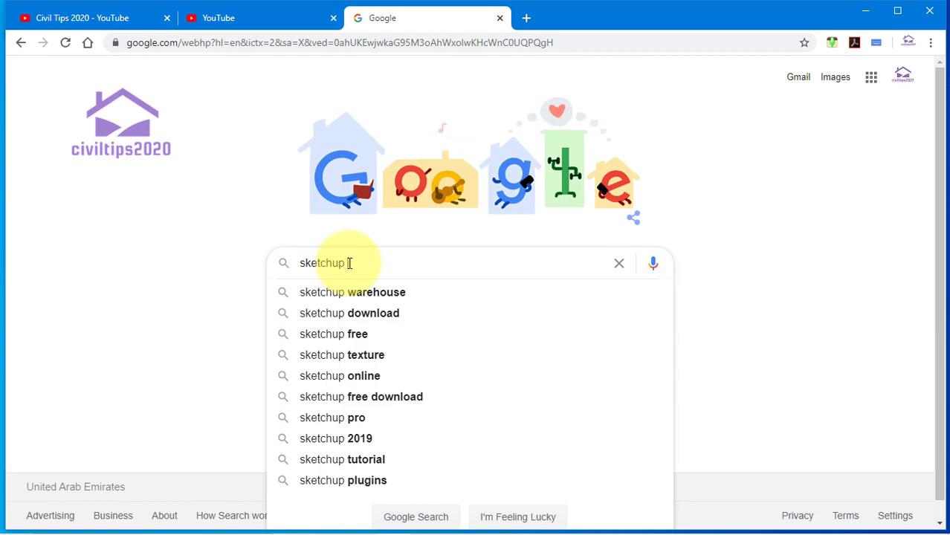
text( plu)
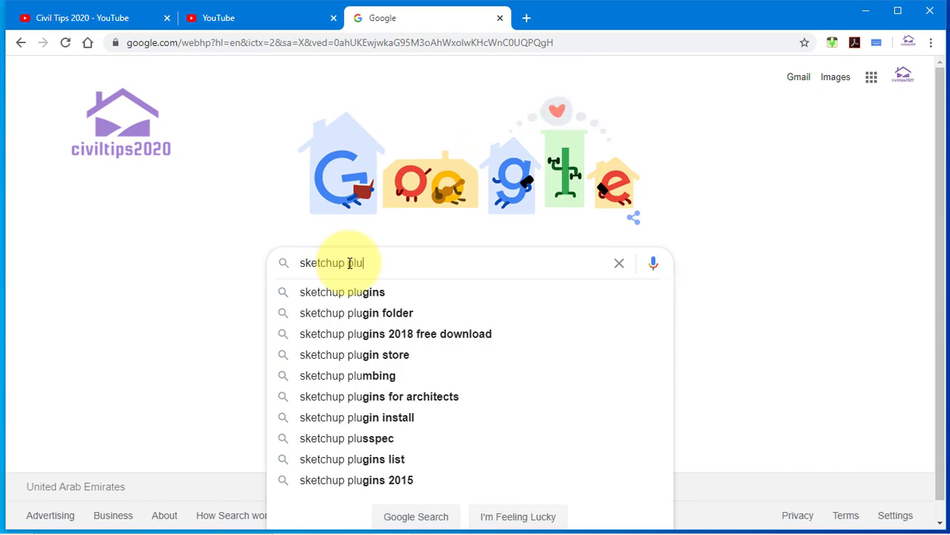
click(352, 291)
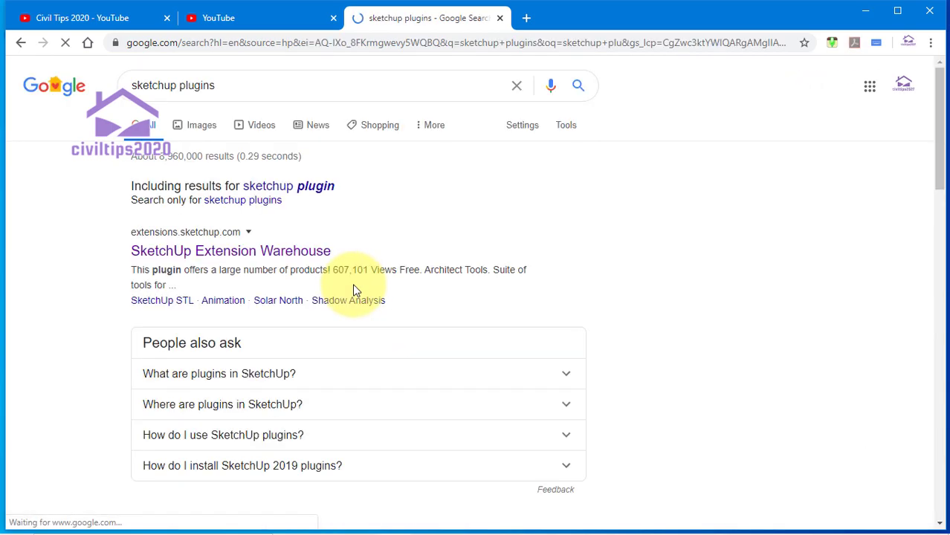
click(308, 186)
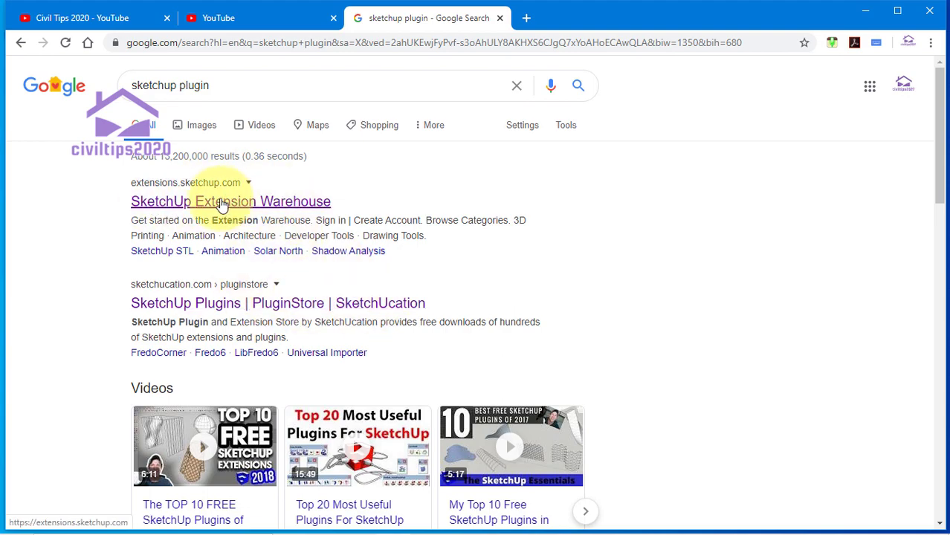
Open the SketchUp Extension Warehouse result and glance at its account options
click(221, 205)
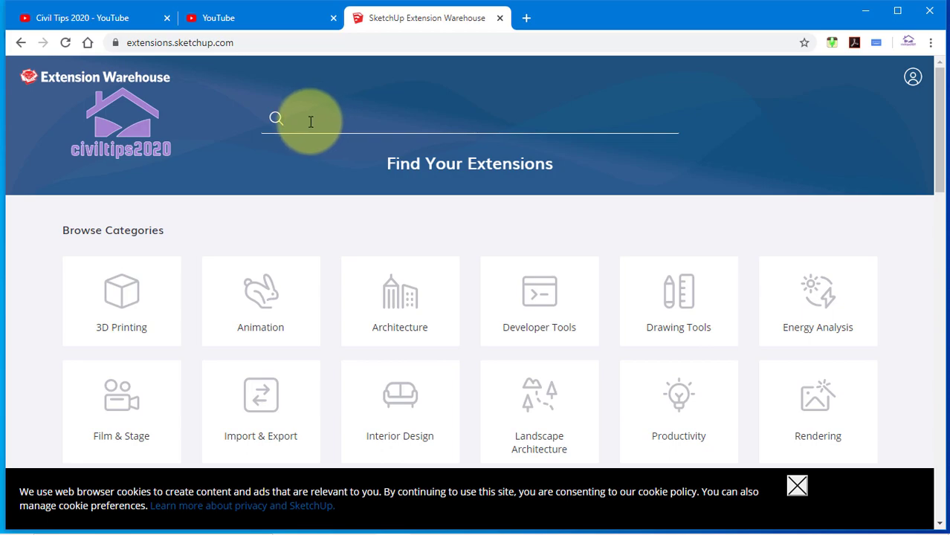
click(913, 76)
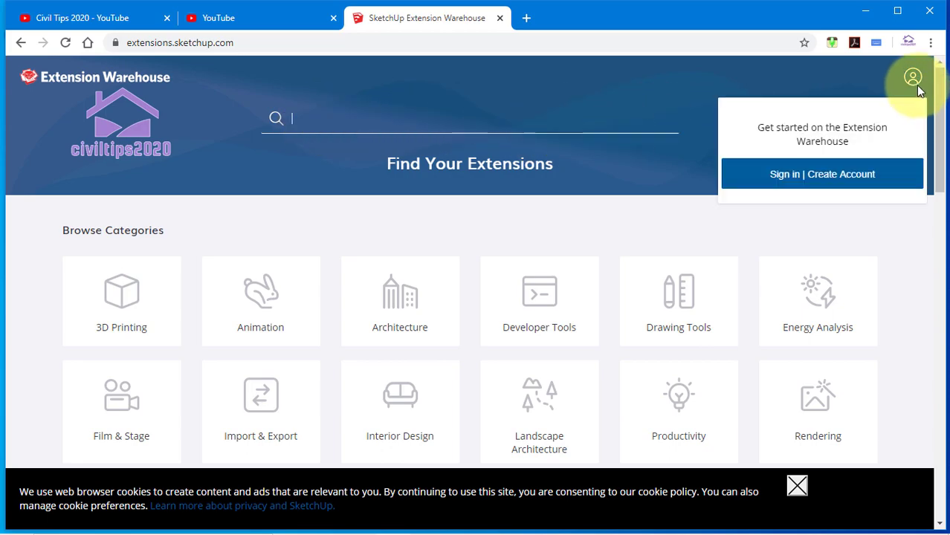
click(490, 158)
mouse_move(427, 520)
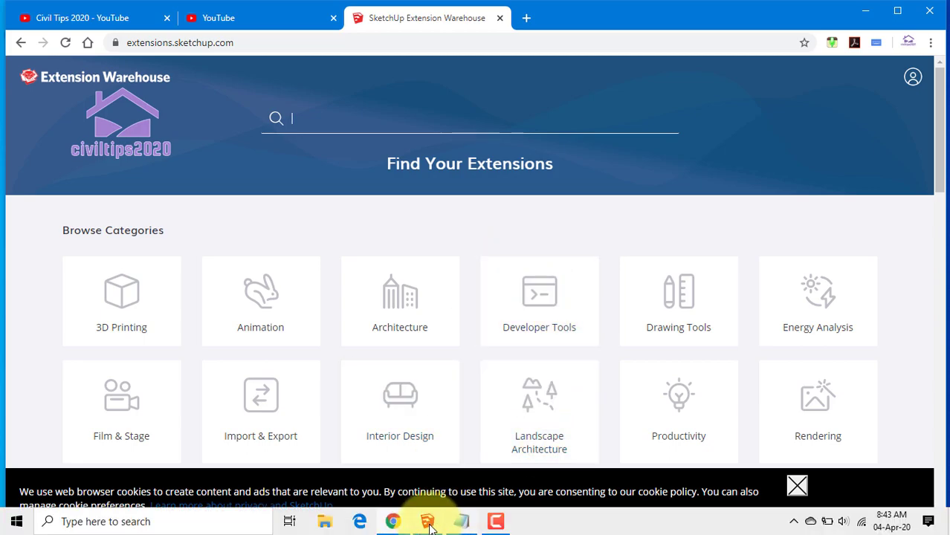
Switch to SketchUp and open the built-in Extension Warehouse from the Window menu
click(431, 521)
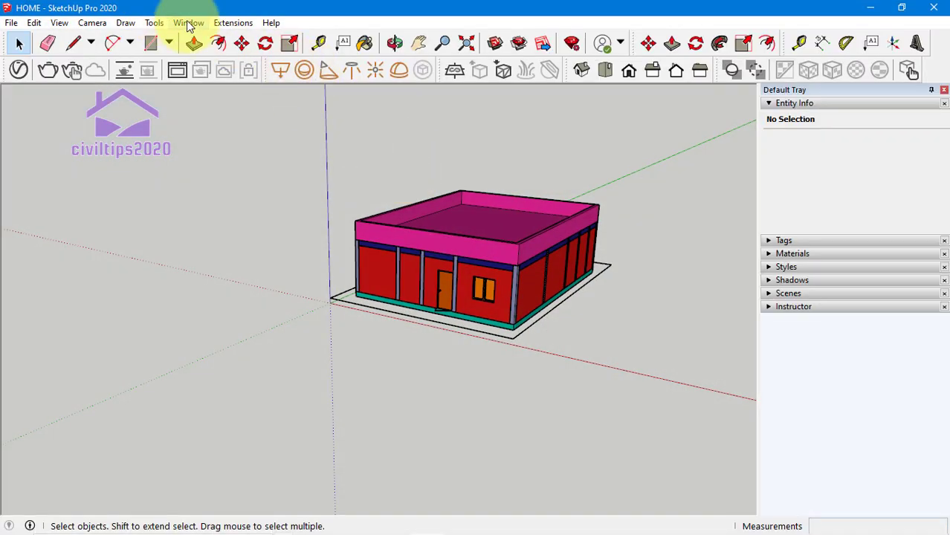
click(190, 24)
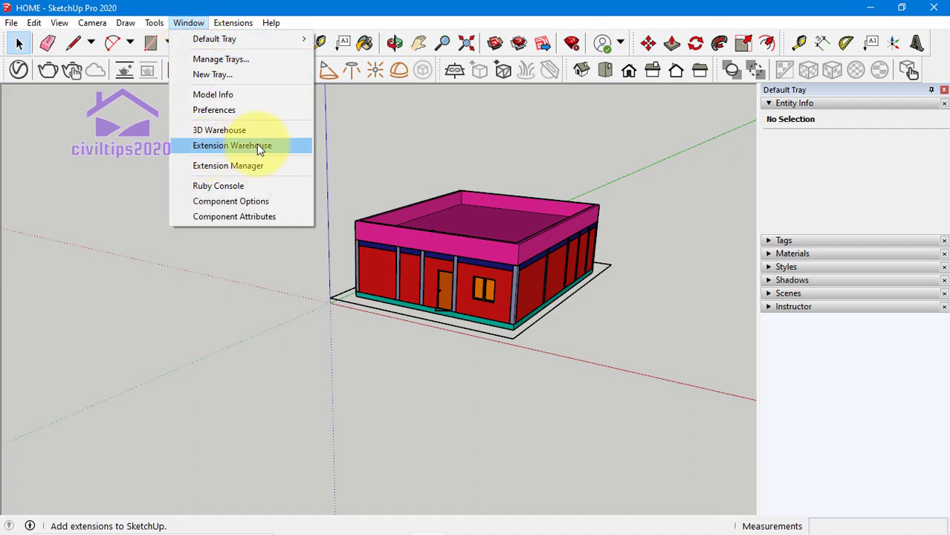
click(256, 146)
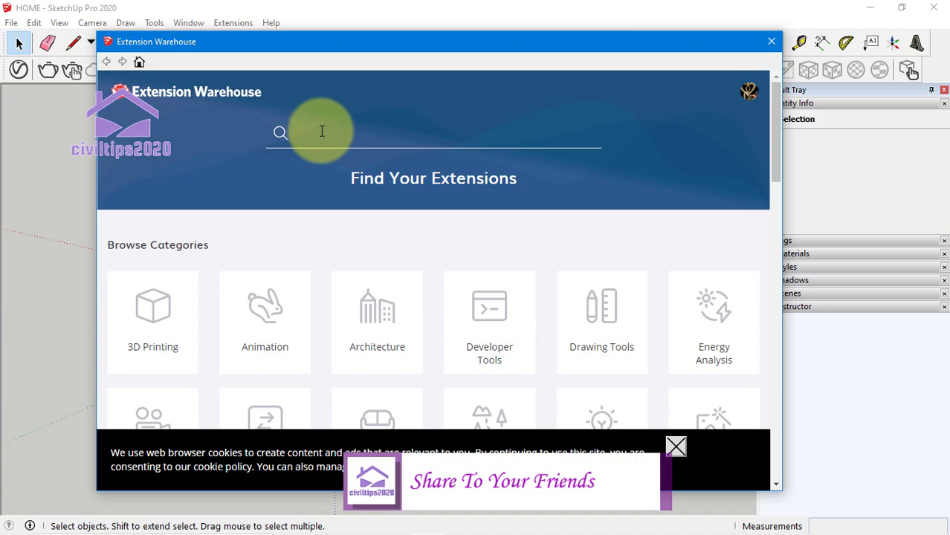
Browse the Drawing Tools category, scrolling past extensions like RoundCorner and VBO PIPING PRO
click(599, 340)
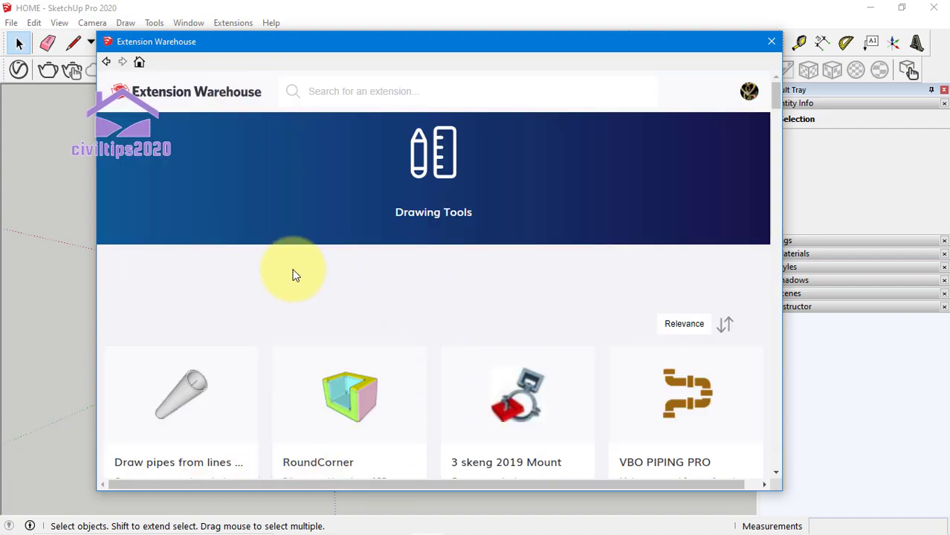
scroll(470, 305, down, 2)
scroll(488, 350, down, 3)
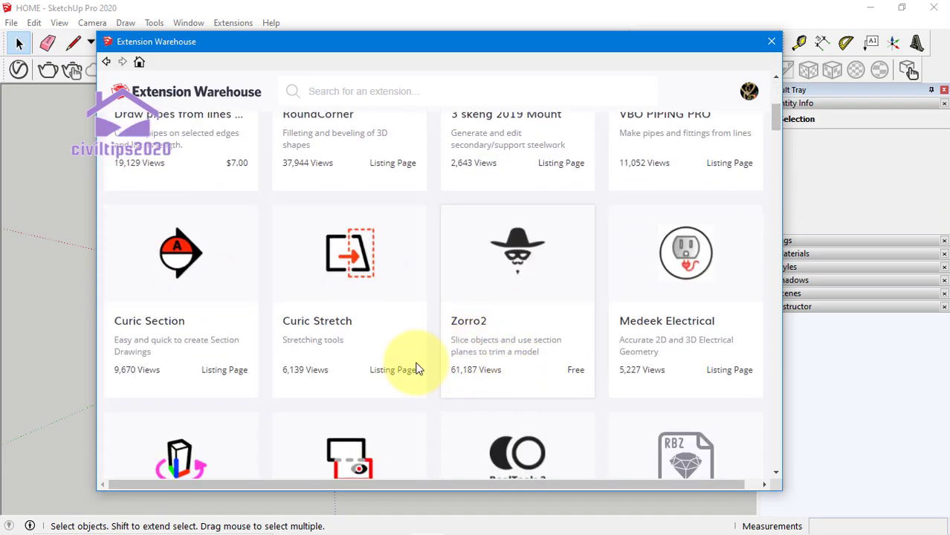
scroll(402, 336, down, 1)
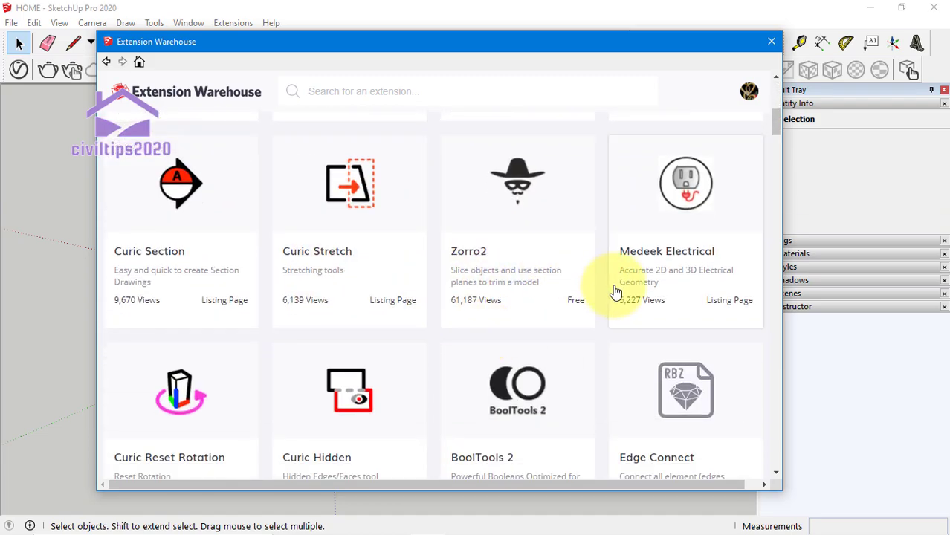
scroll(497, 362, down, 2)
scroll(536, 350, down, 2)
scroll(604, 339, up, 2)
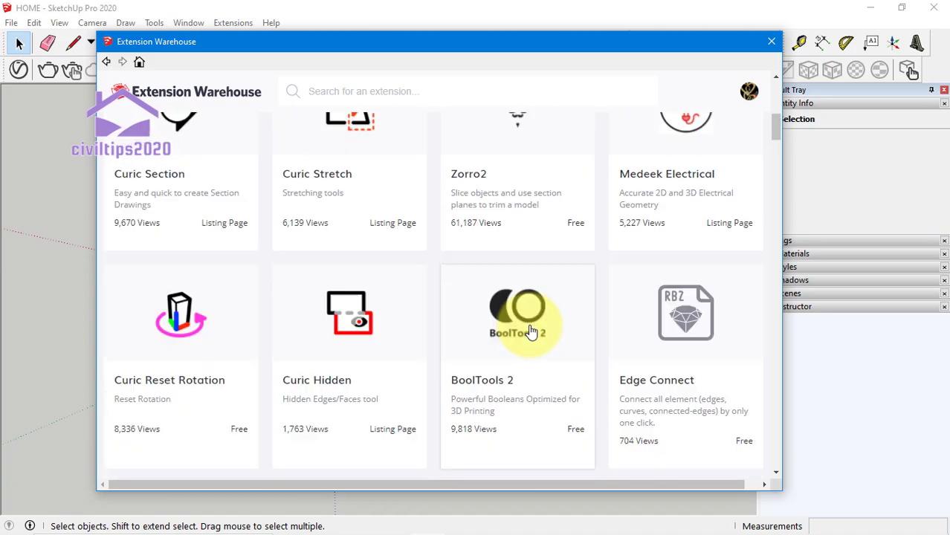
scroll(565, 327, down, 3)
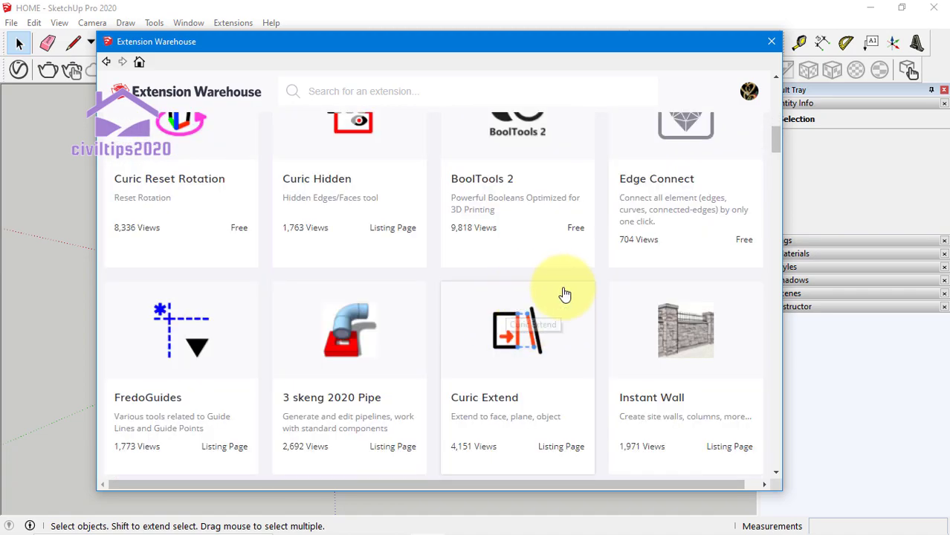
scroll(494, 336, down, 3)
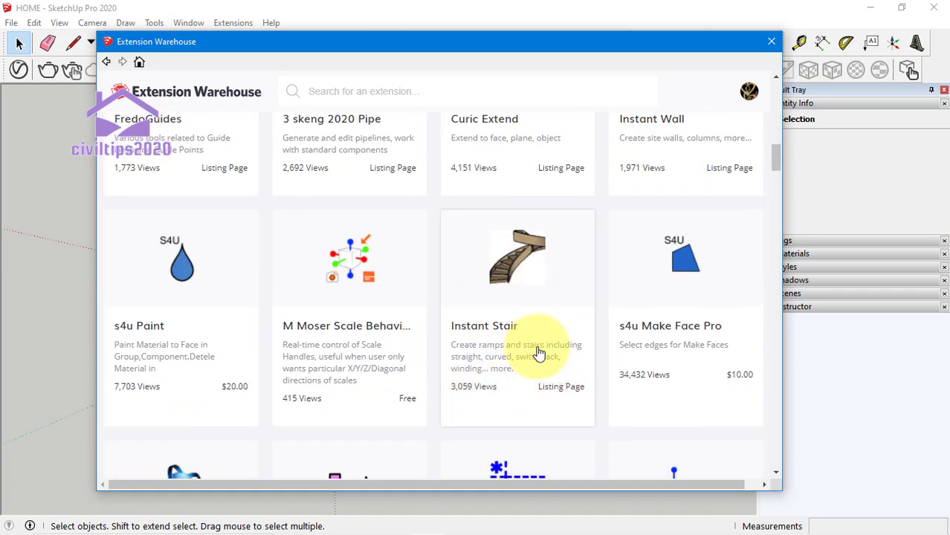
scroll(446, 331, down, 2)
scroll(446, 393, down, 2)
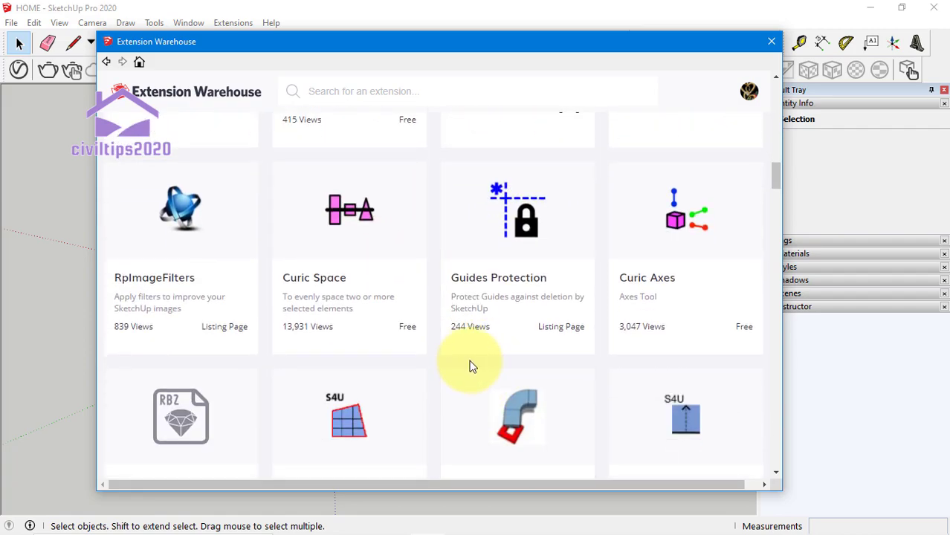
scroll(504, 361, down, 3)
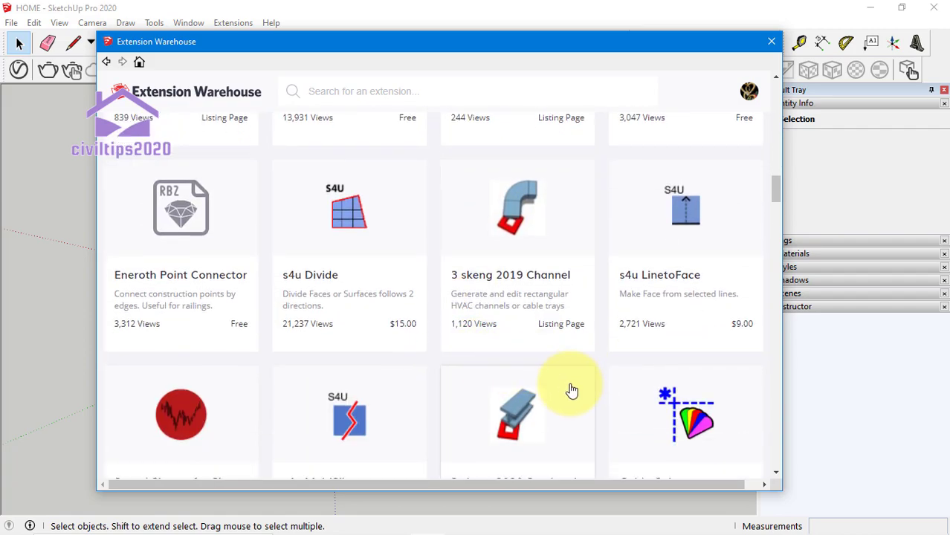
scroll(535, 382, down, 3)
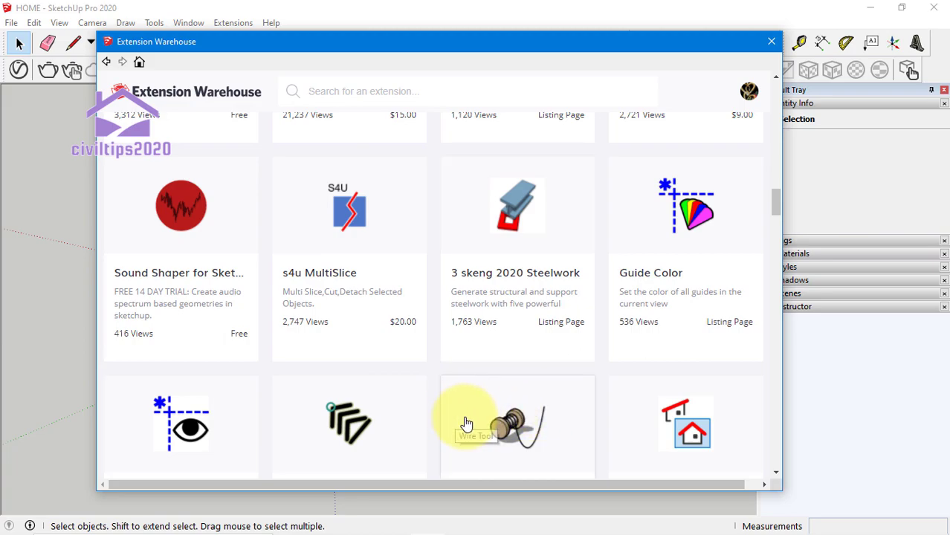
scroll(505, 412, down, 3)
scroll(535, 394, down, 2)
scroll(505, 390, down, 1)
scroll(550, 368, down, 1)
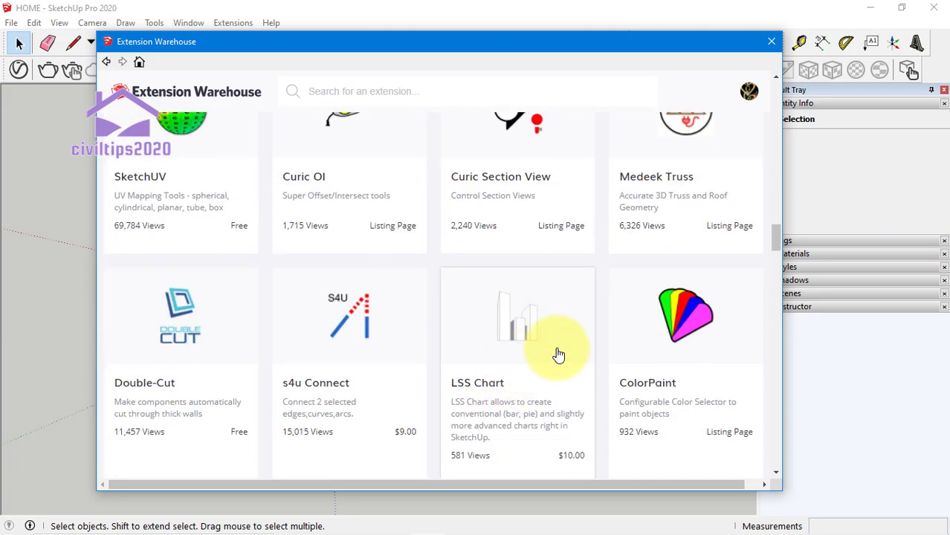
scroll(557, 298, down, 3)
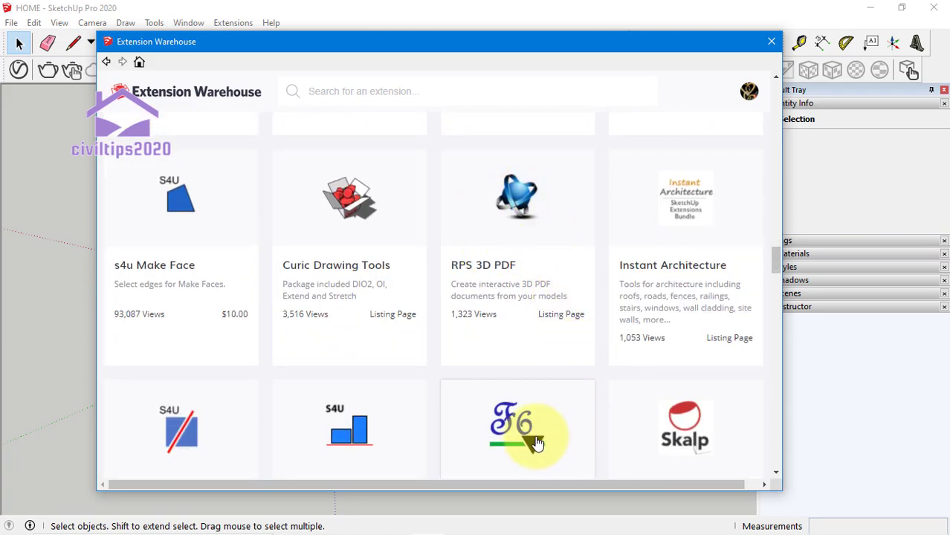
scroll(531, 416, down, 2)
scroll(521, 336, down, 2)
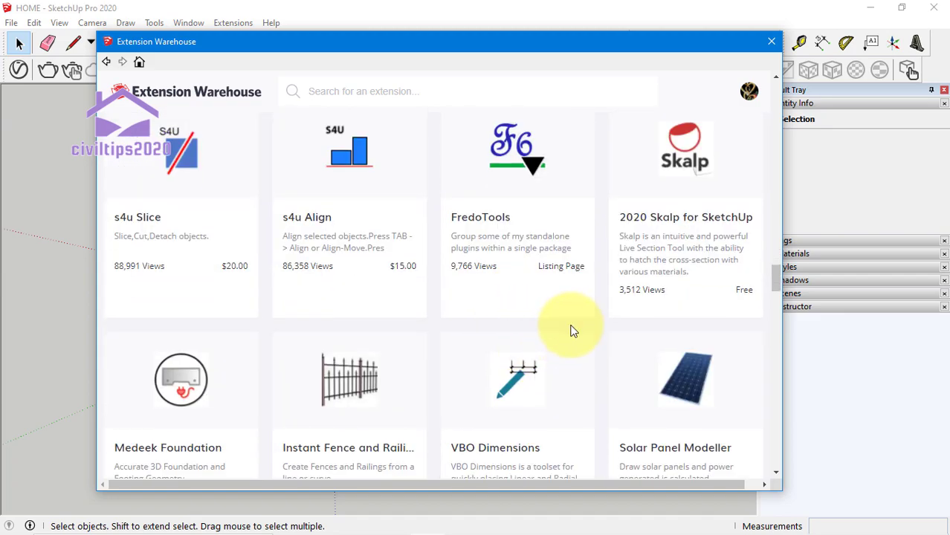
scroll(569, 357, down, 1)
scroll(587, 312, down, 2)
scroll(529, 332, down, 3)
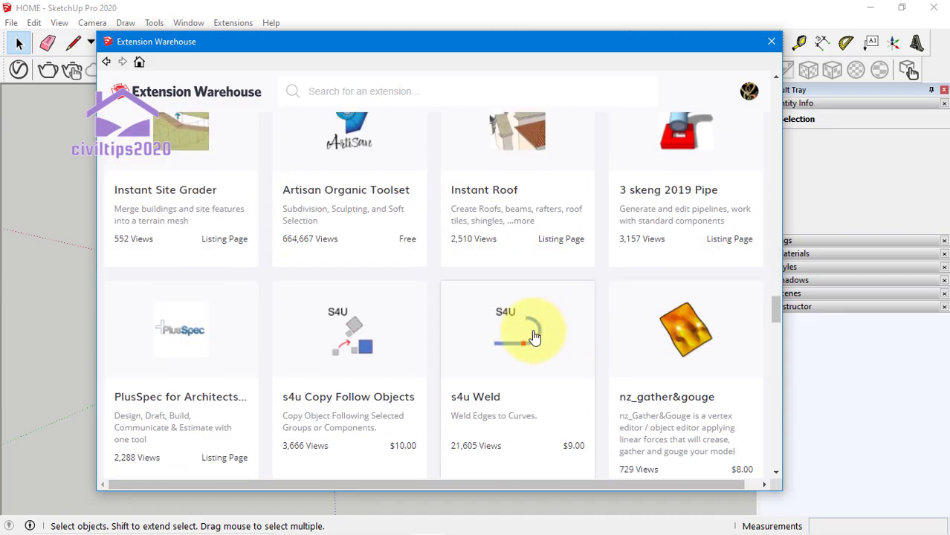
scroll(526, 403, down, 1)
scroll(513, 312, down, 3)
scroll(505, 193, down, 3)
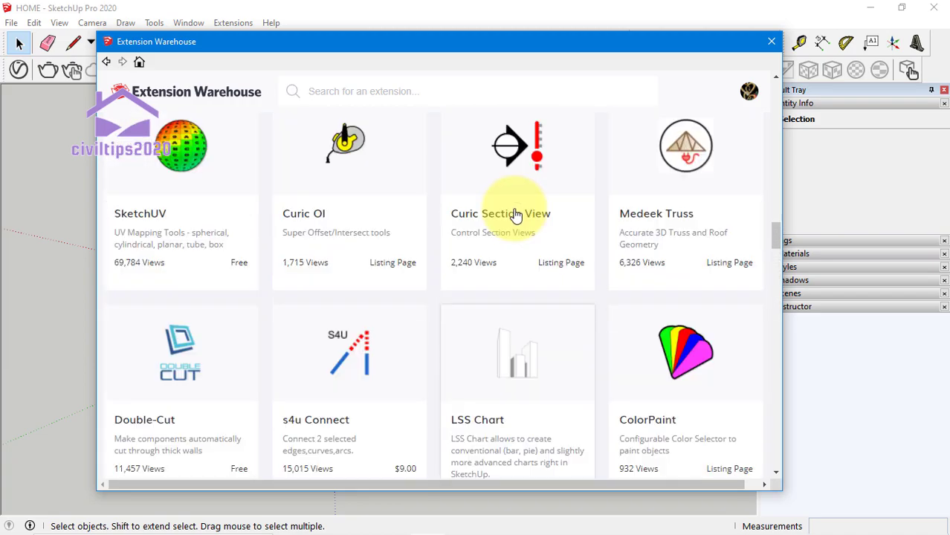
scroll(498, 220, down, 3)
scroll(483, 223, down, 3)
scroll(520, 216, up, 20)
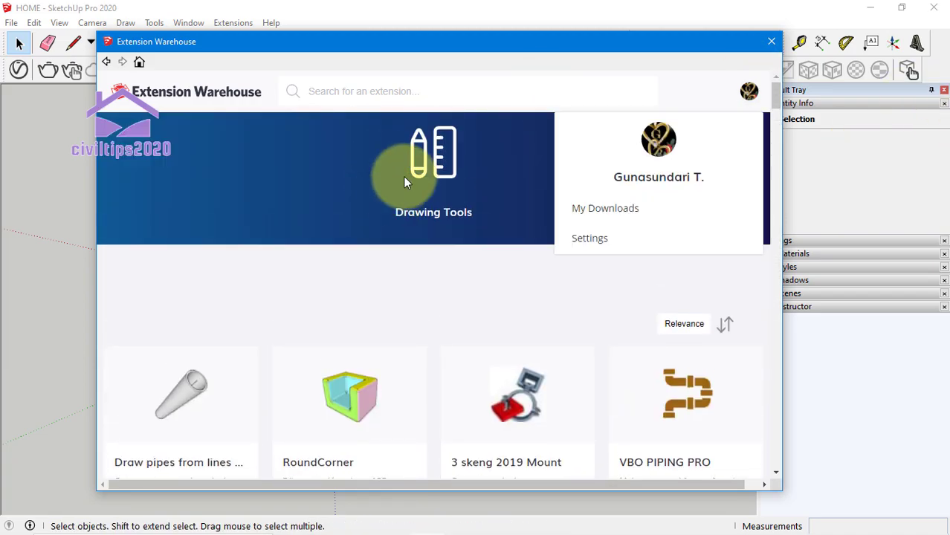
Search the Extension Warehouse for 'tool' from its start page
click(106, 62)
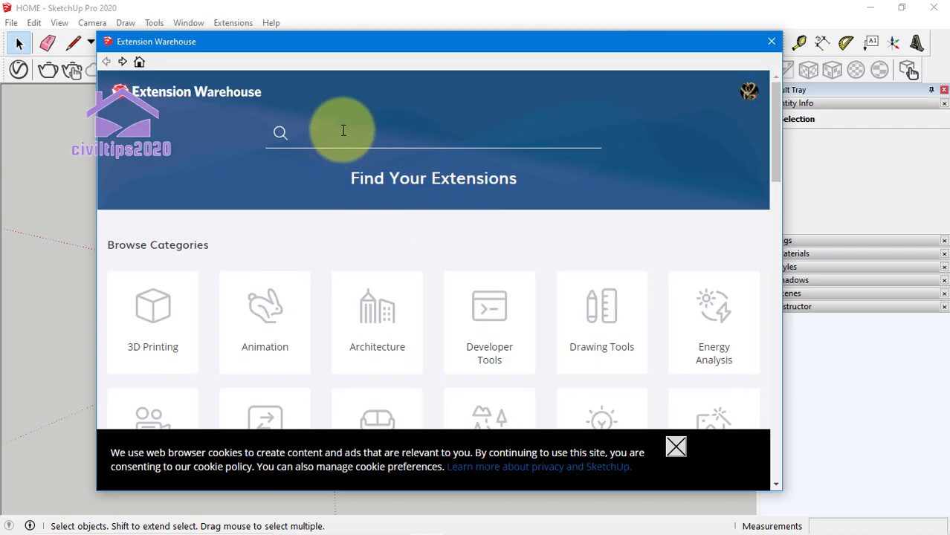
text(tool)
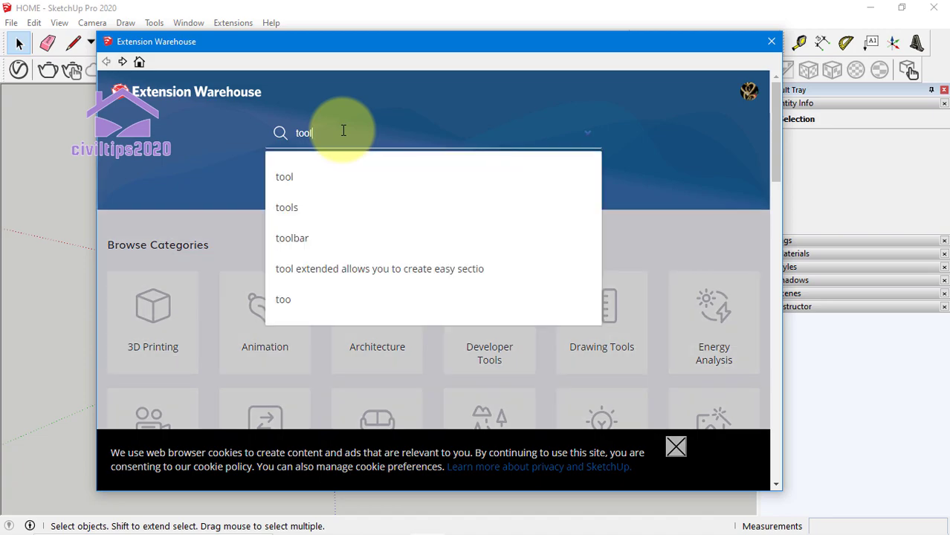
key(Return)
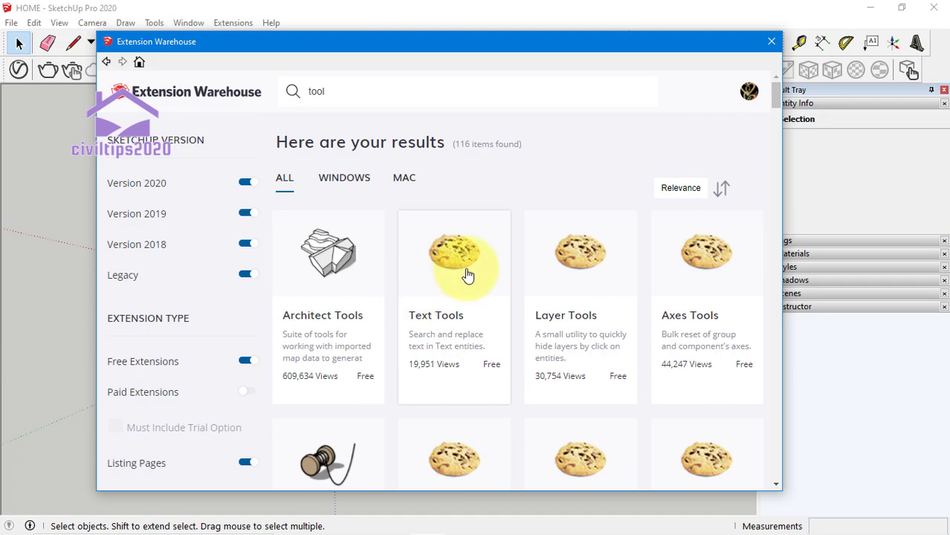
Scroll the 116 'tool' results until the Eneroth Solid Tools card is visible
scroll(378, 233, down, 2)
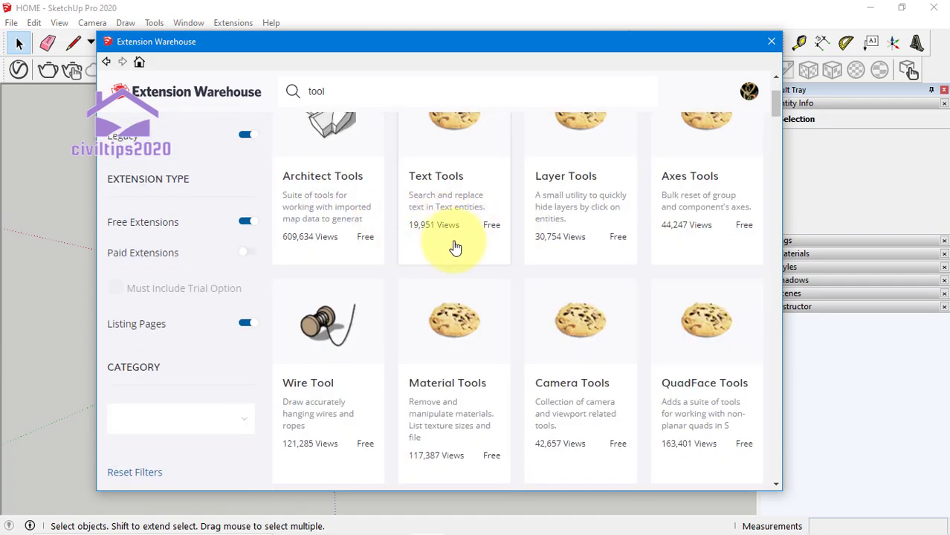
scroll(476, 195, up, 2)
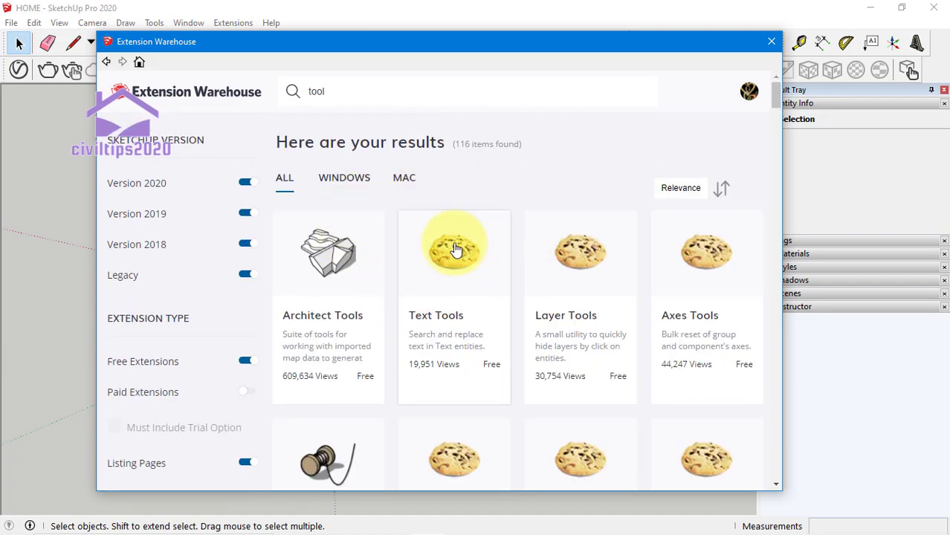
scroll(486, 261, down, 3)
scroll(486, 275, down, 3)
scroll(486, 275, down, 2)
scroll(483, 312, down, 3)
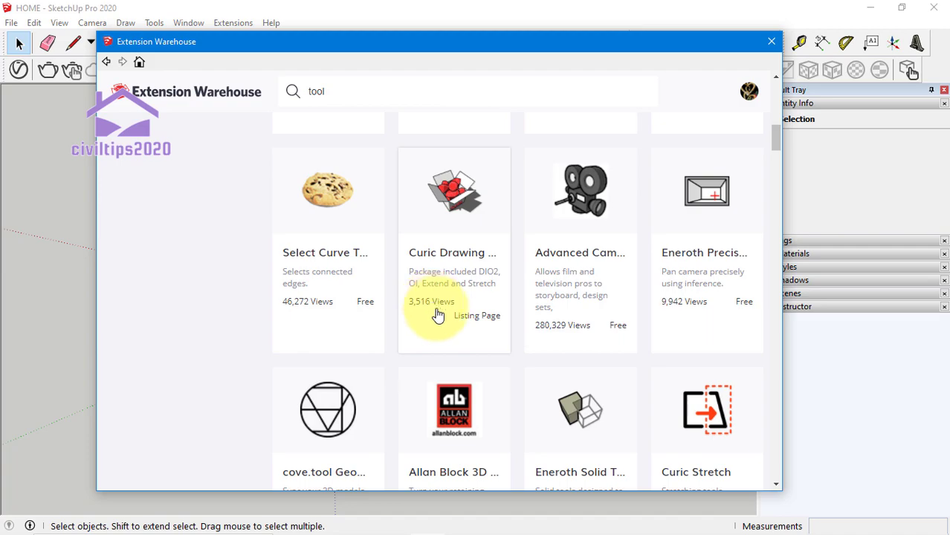
scroll(438, 316, down, 3)
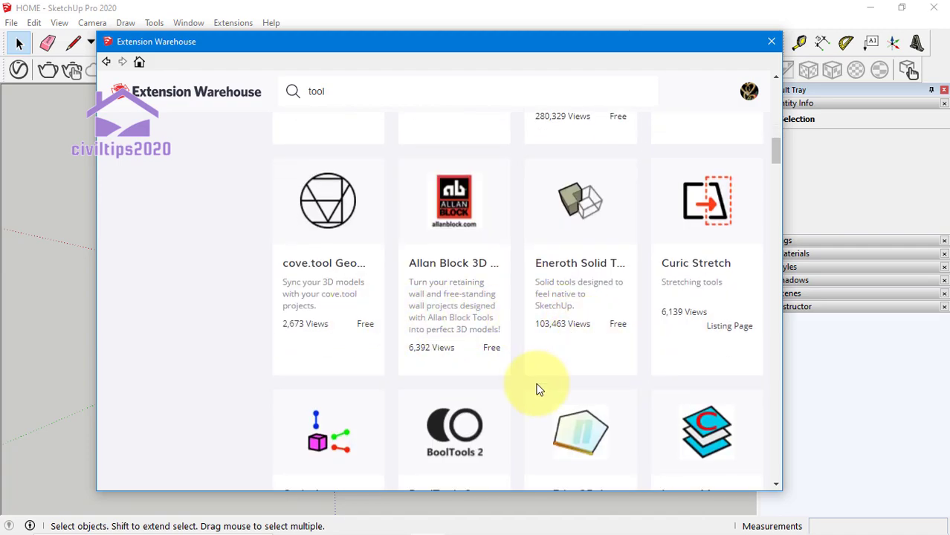
scroll(602, 382, down, 2)
scroll(503, 378, down, 4)
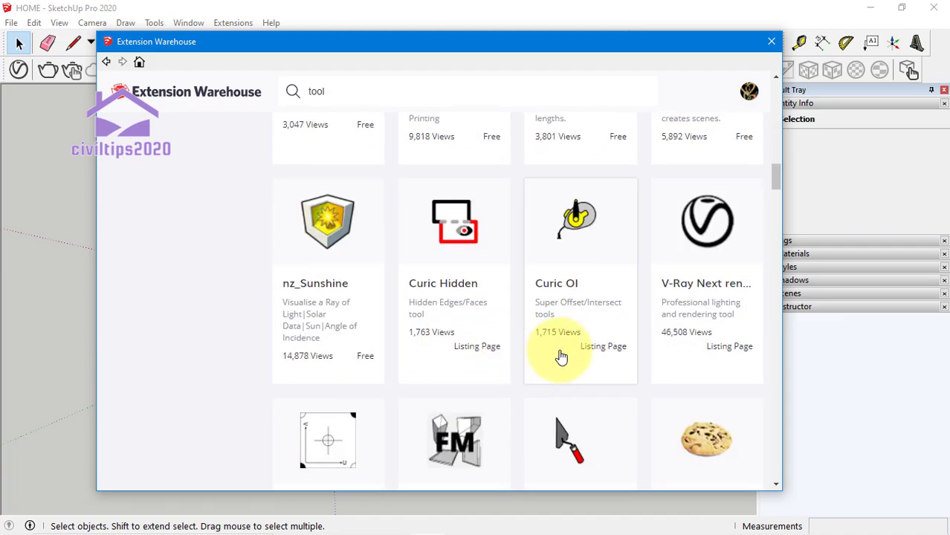
scroll(475, 309, up, 5)
scroll(558, 253, up, 2)
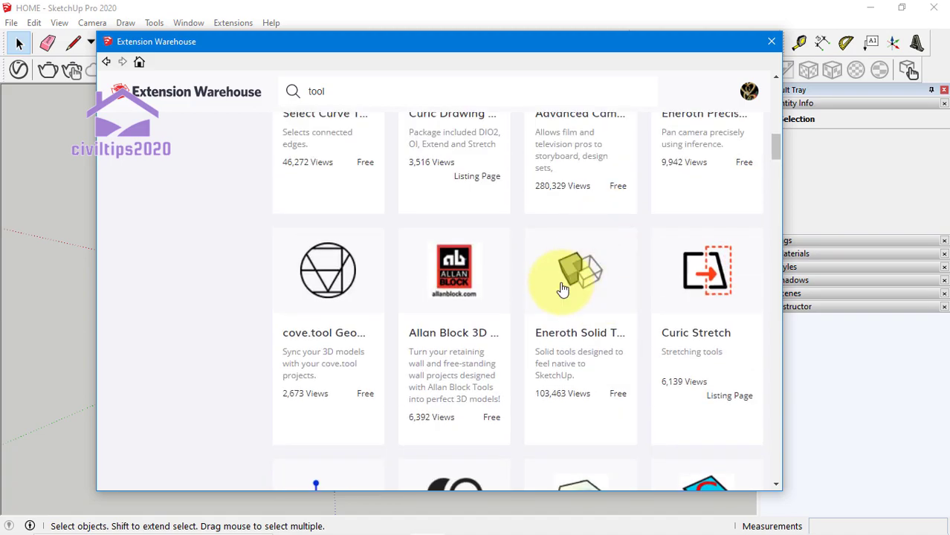
Install Eneroth Solid Tools, close the Warehouse, and nudge its floating toolbar into place
click(549, 264)
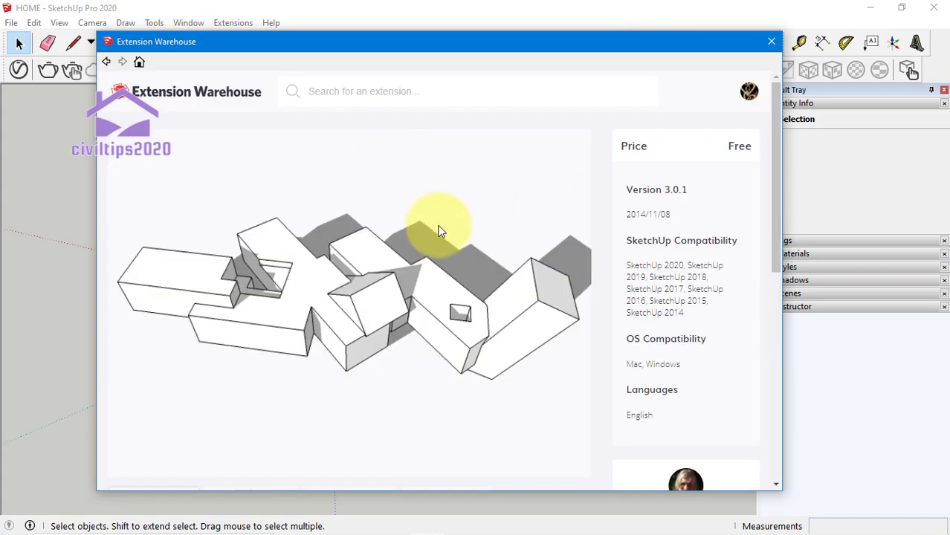
scroll(392, 250, down, 3)
scroll(441, 263, down, 2)
click(552, 159)
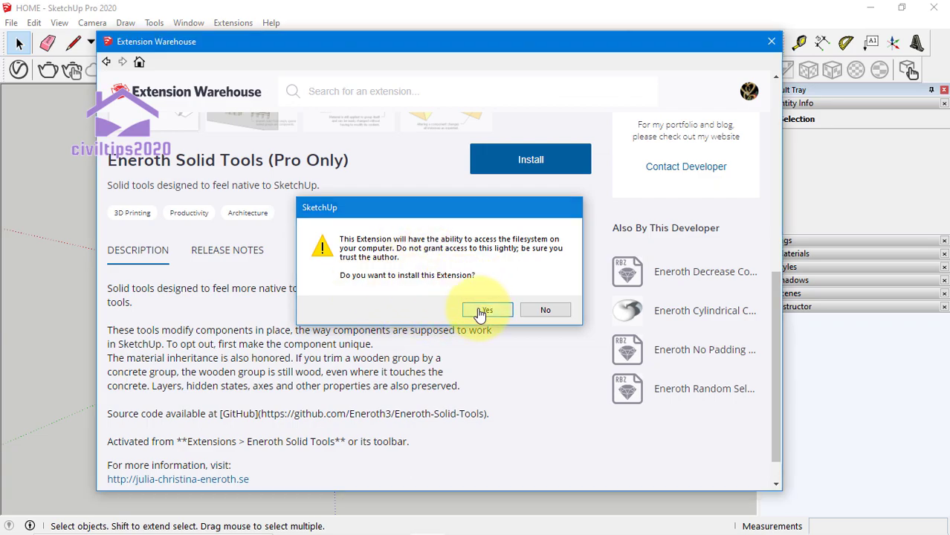
click(485, 310)
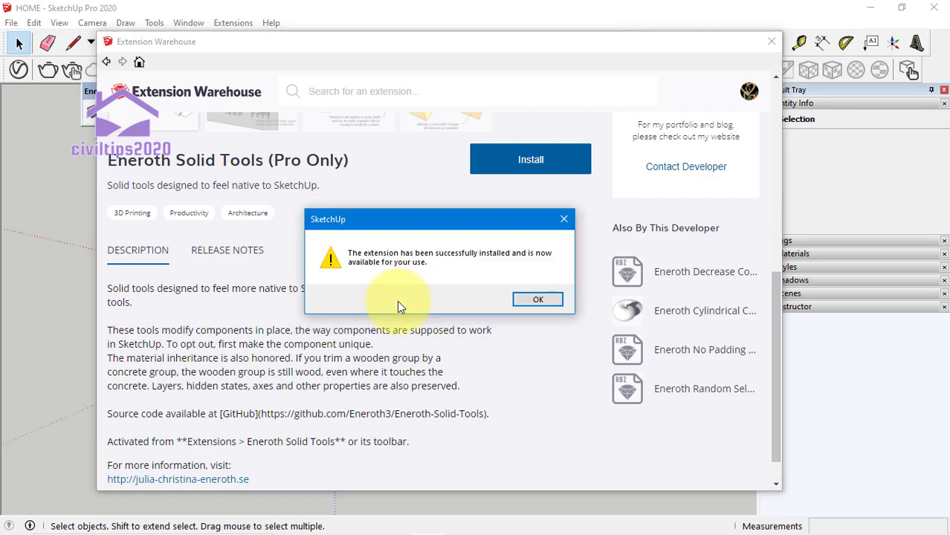
click(539, 302)
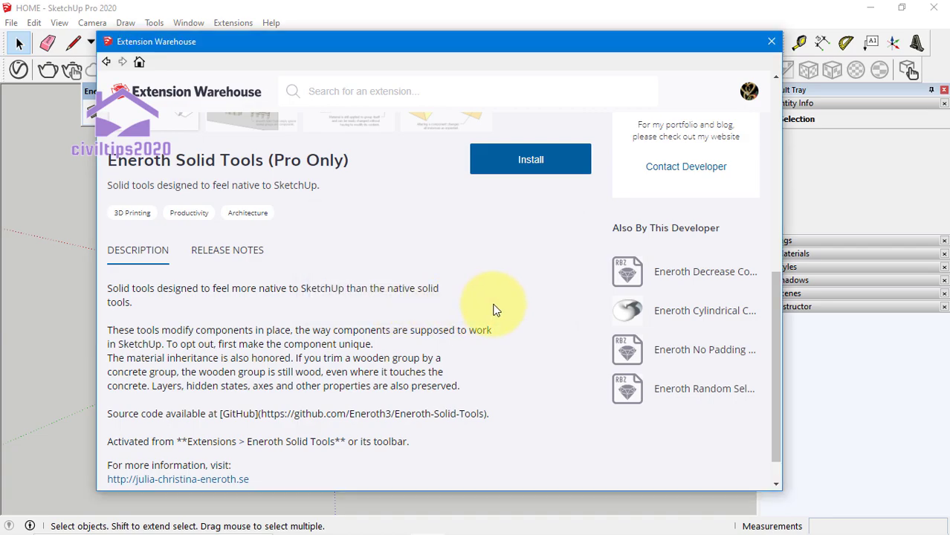
click(770, 41)
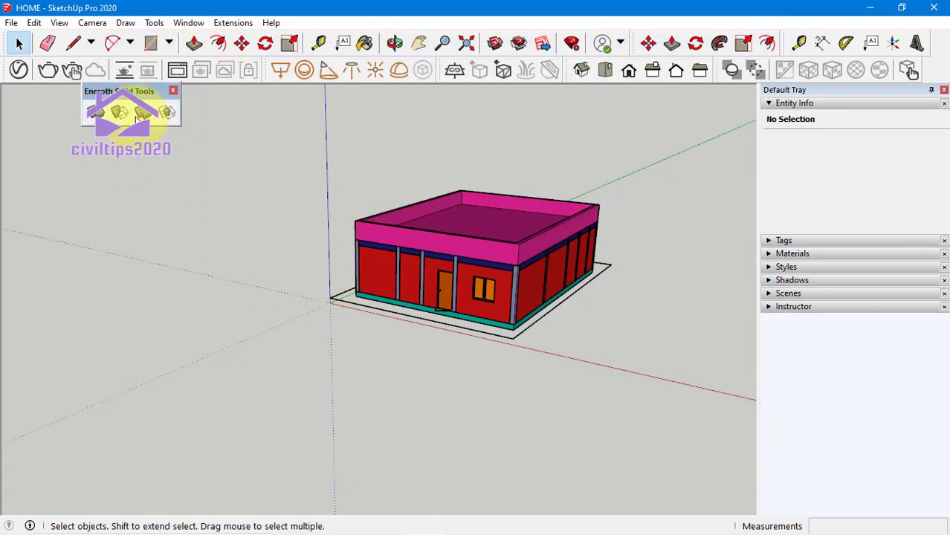
drag(118, 91, 120, 100)
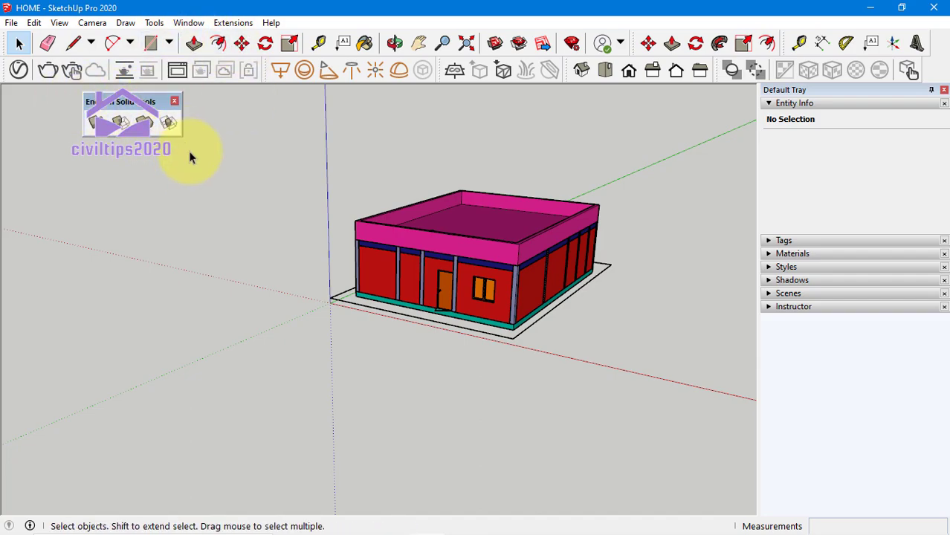
click(188, 24)
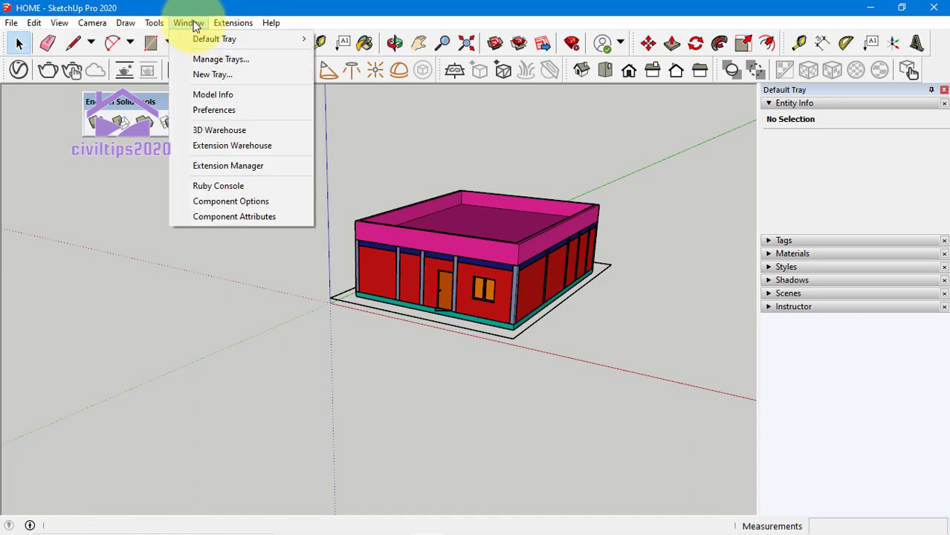
click(245, 168)
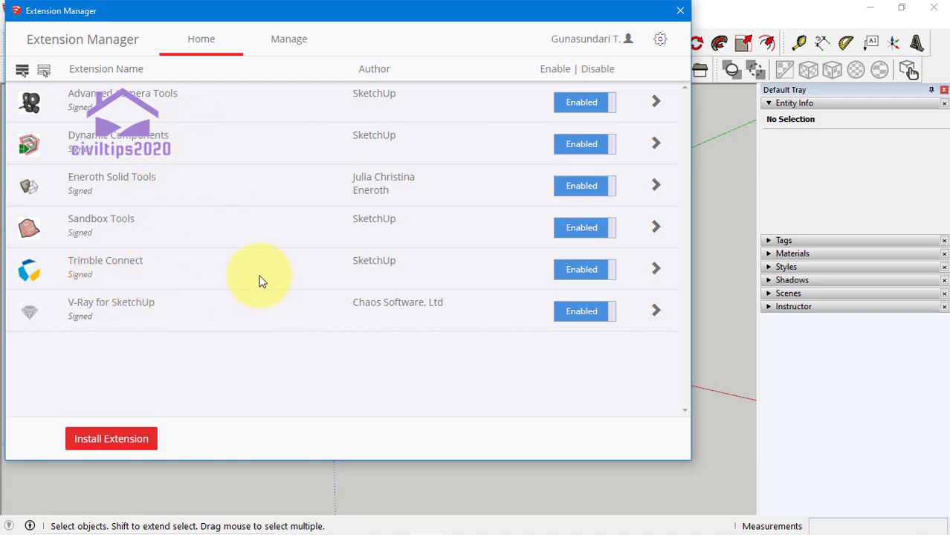
click(289, 49)
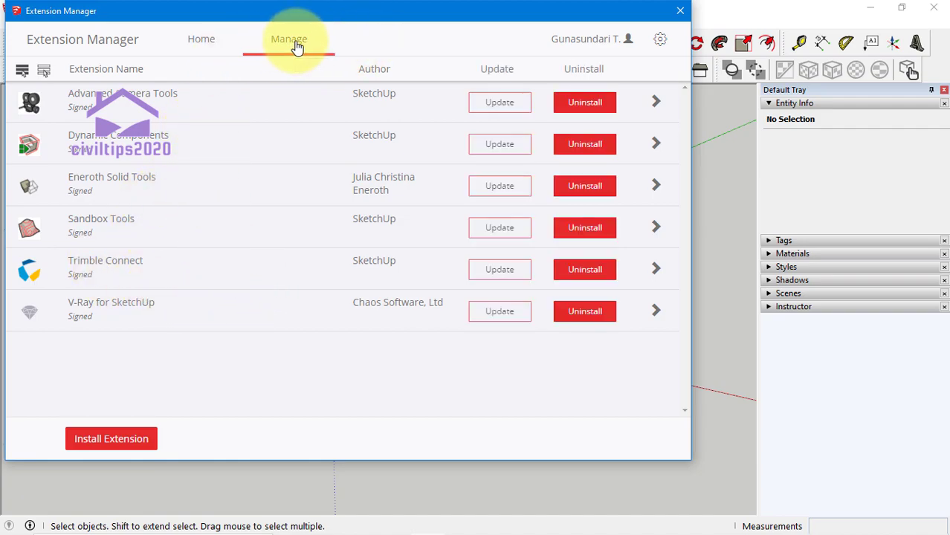
click(211, 46)
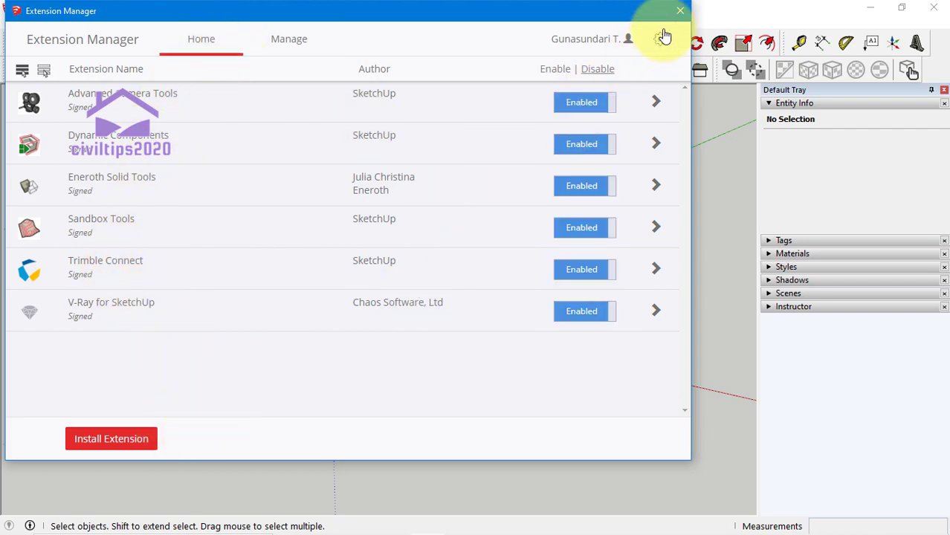
click(680, 11)
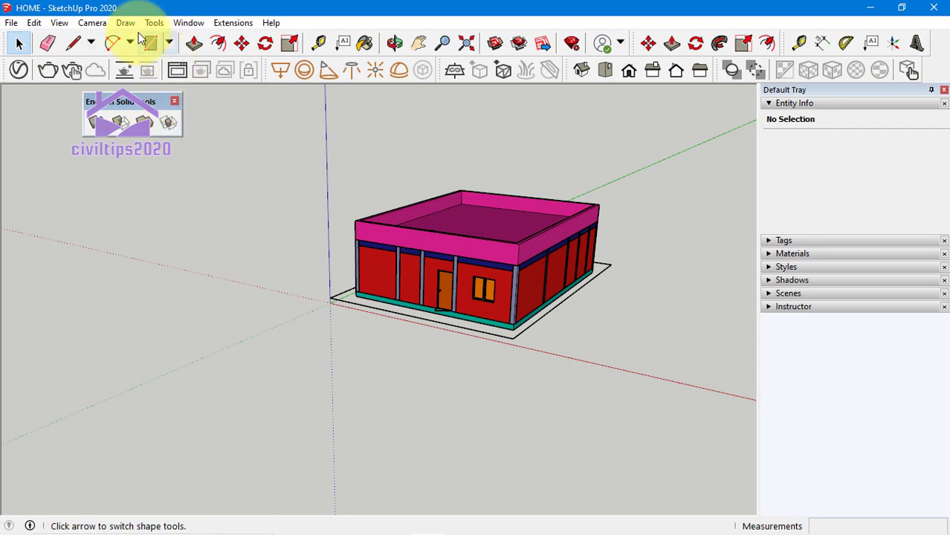
Review the View > Toolbars checklist and close the floating Eneroth Solid Tools toolbar
click(60, 22)
click(95, 38)
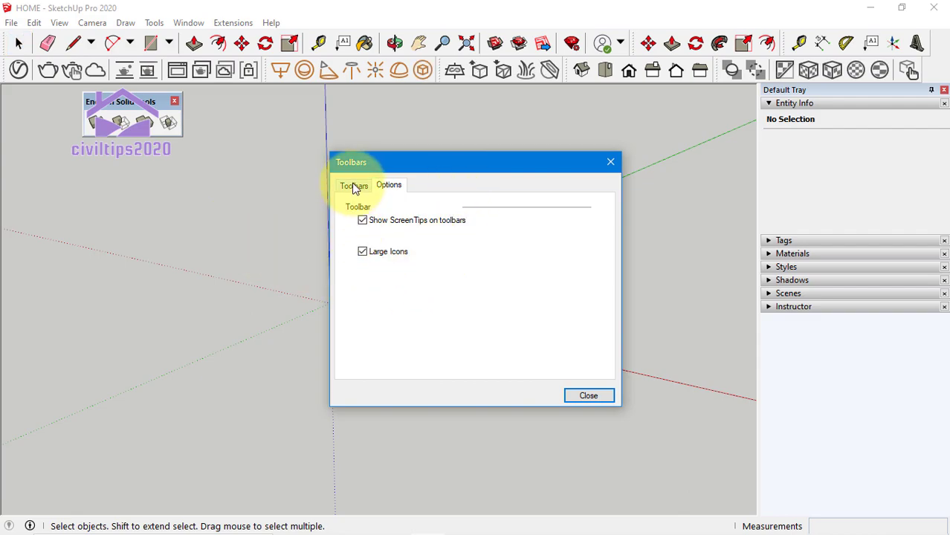
click(354, 186)
scroll(405, 260, down, 4)
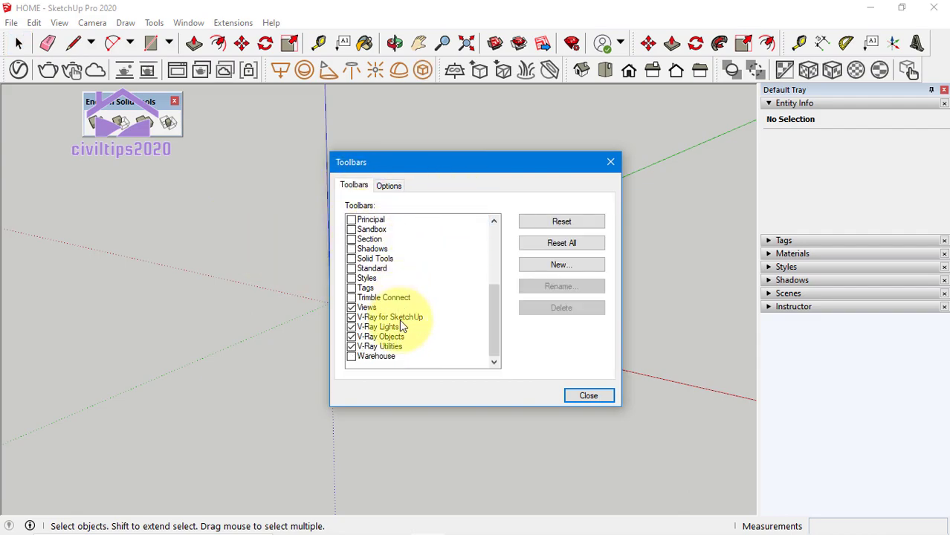
scroll(404, 321, up, 1)
scroll(403, 321, up, 3)
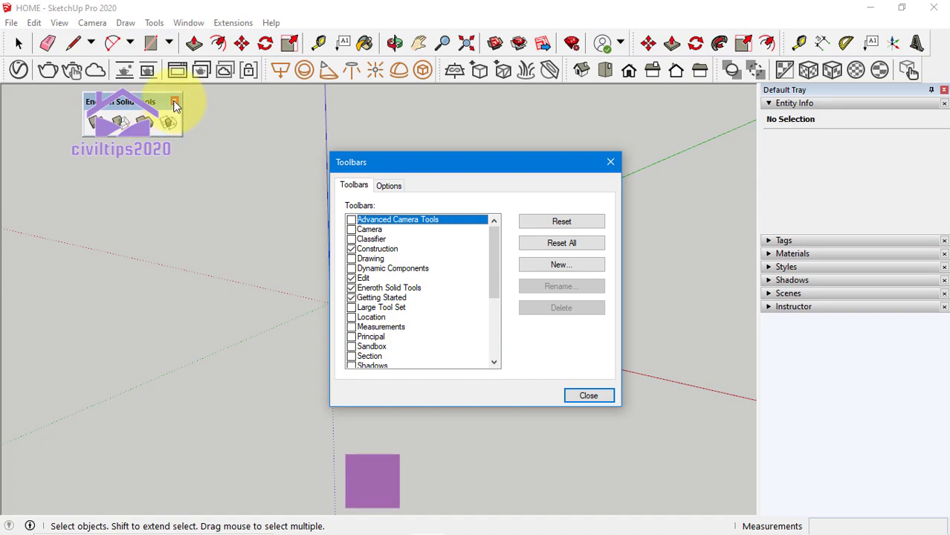
click(175, 101)
Close the Toolbars dialog, then show and re-hide Eneroth Solid Tools via the toolbar context menu
click(611, 162)
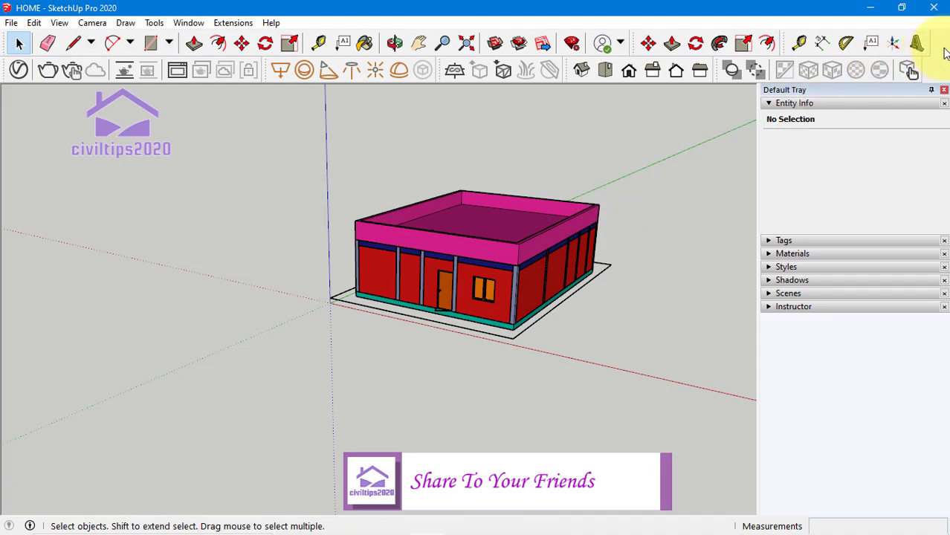
right_click(944, 52)
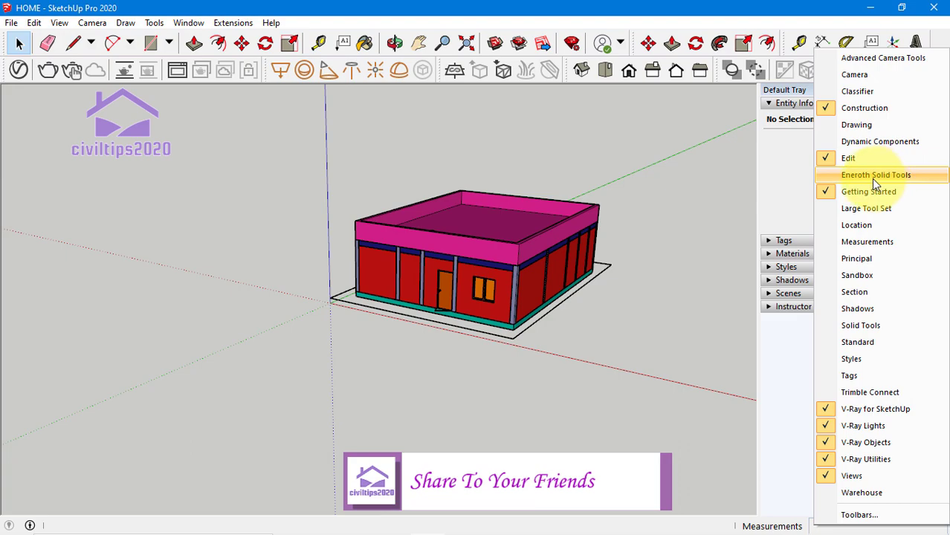
click(829, 175)
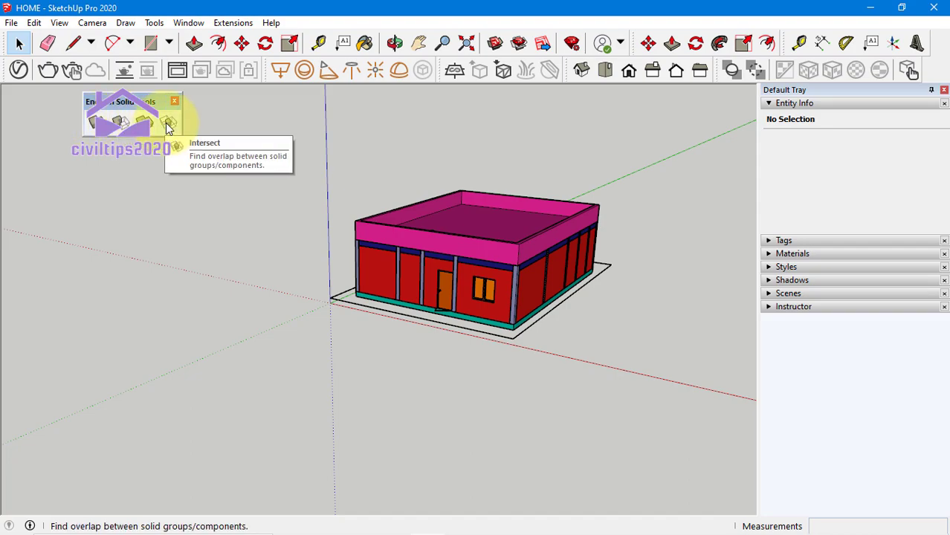
right_click(811, 34)
click(820, 315)
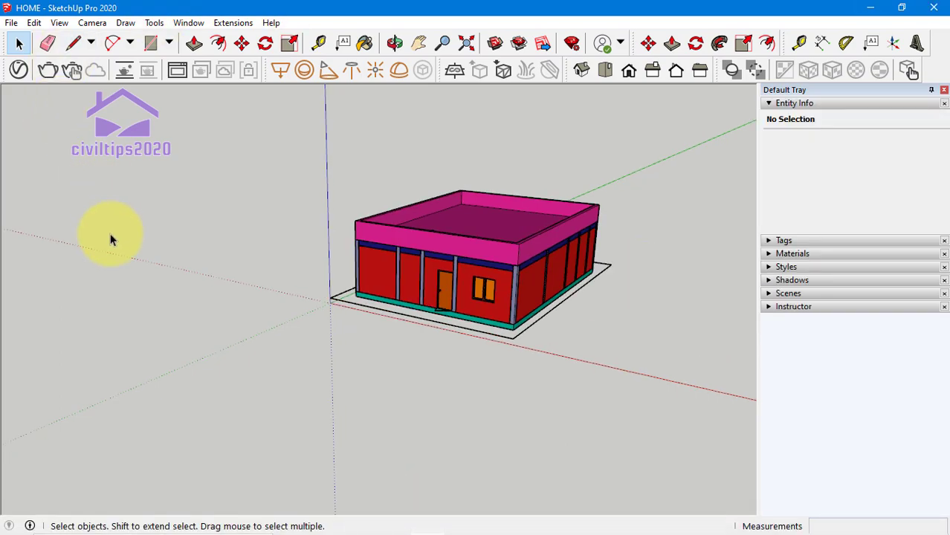
Check the Extensions menu, open and close the Extension Warehouse, then minimize SketchUp
click(235, 28)
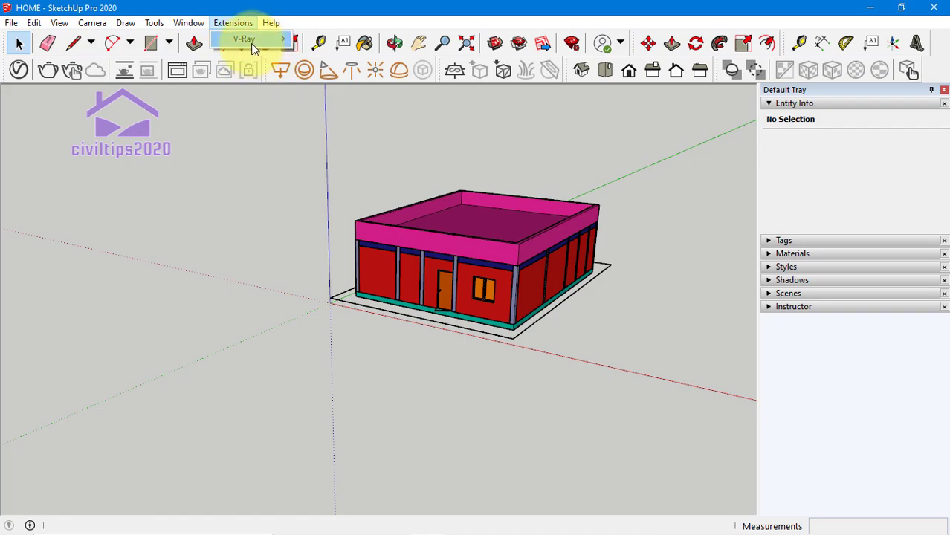
click(189, 24)
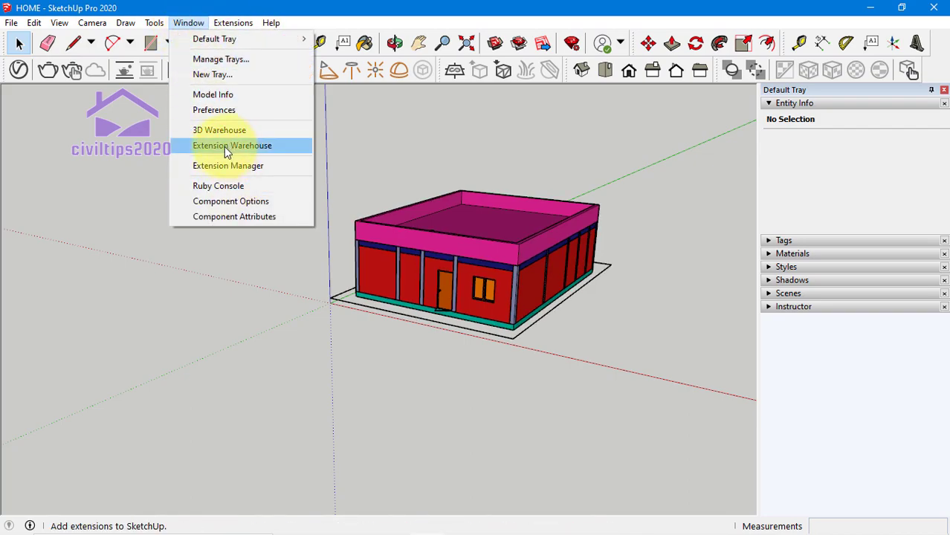
click(227, 146)
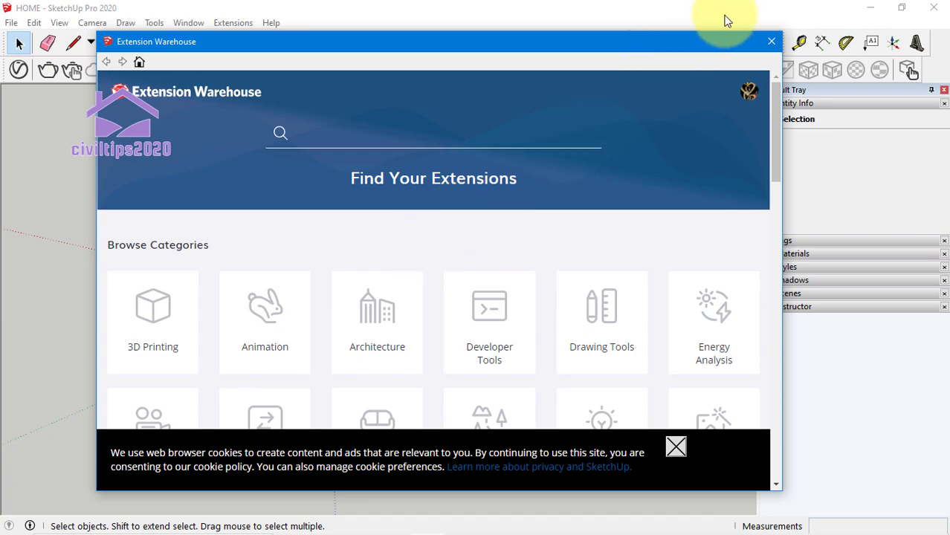
click(771, 40)
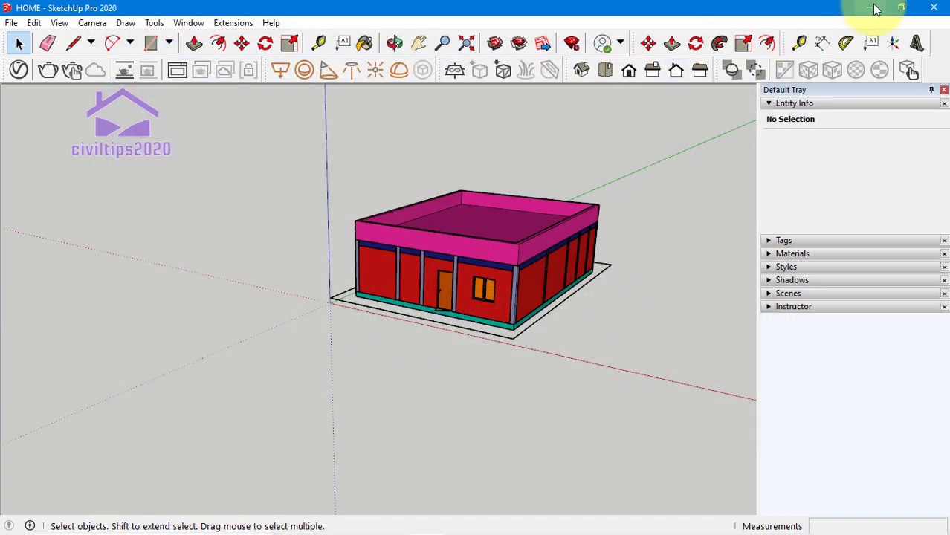
click(874, 8)
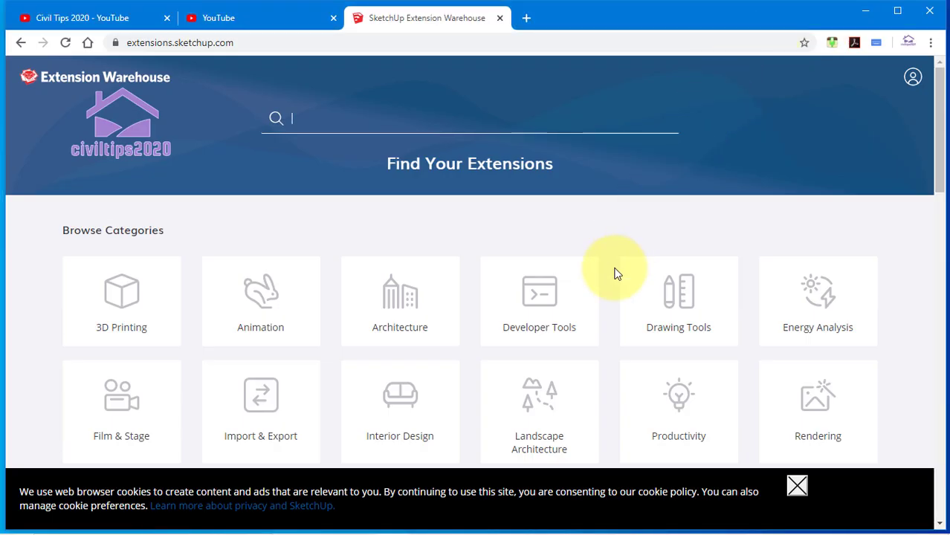
Go back to the 'sketchup plugin' results and scroll to the SketchUcation PluginStore link
click(20, 43)
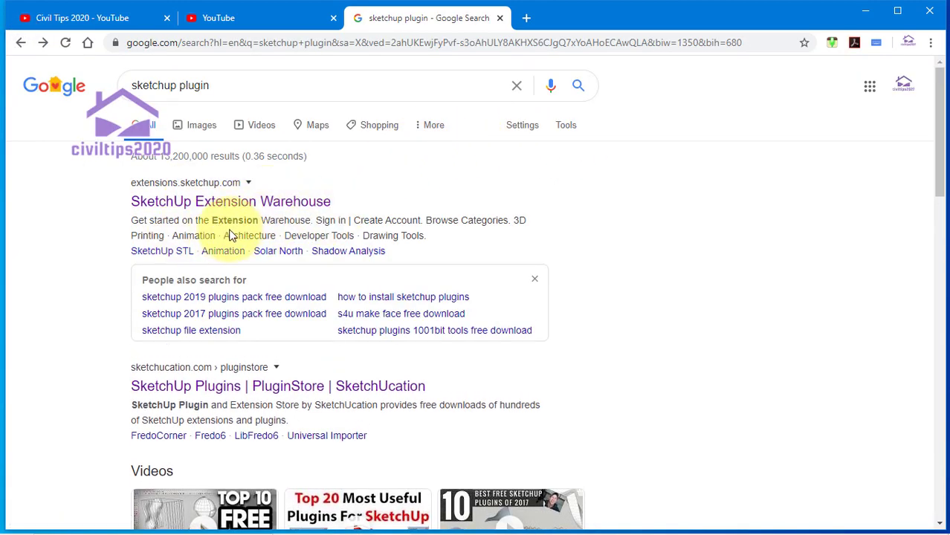
scroll(171, 265, down, 1)
scroll(47, 269, down, 2)
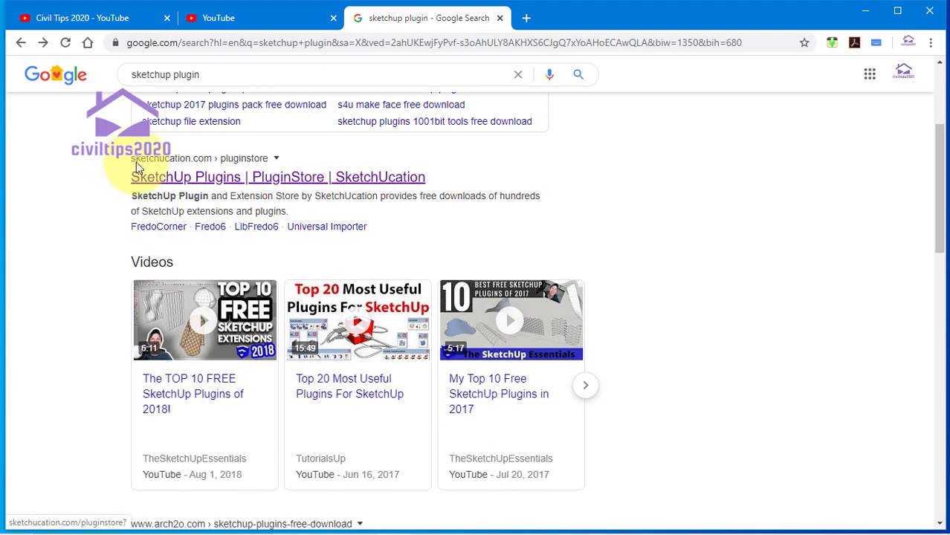
Open the SketchUcation PluginStore result from the Google listing
click(208, 181)
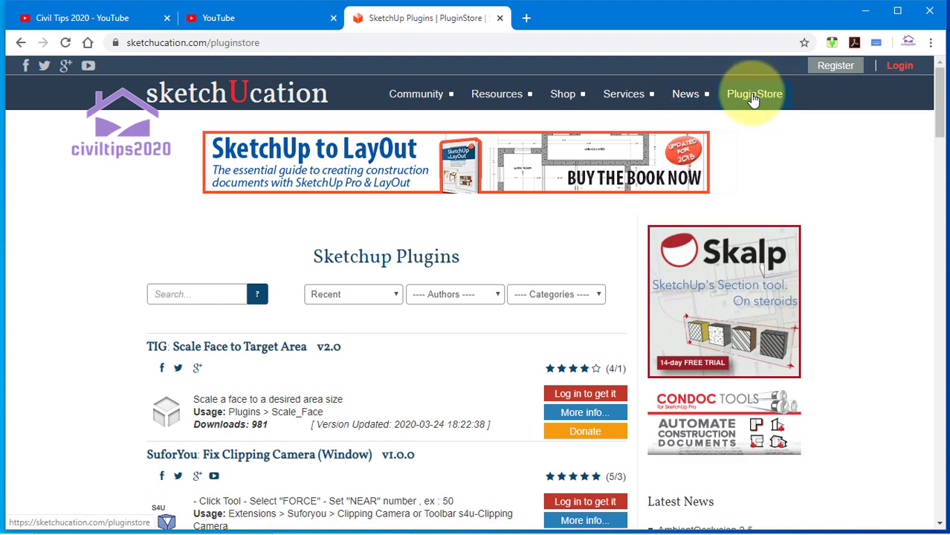
scroll(298, 225, down, 2)
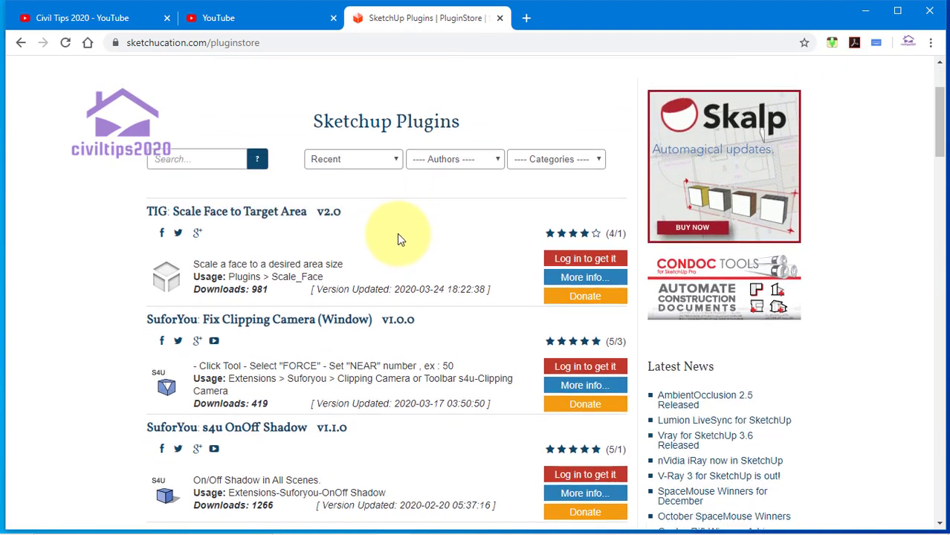
scroll(397, 233, up, 2)
click(251, 149)
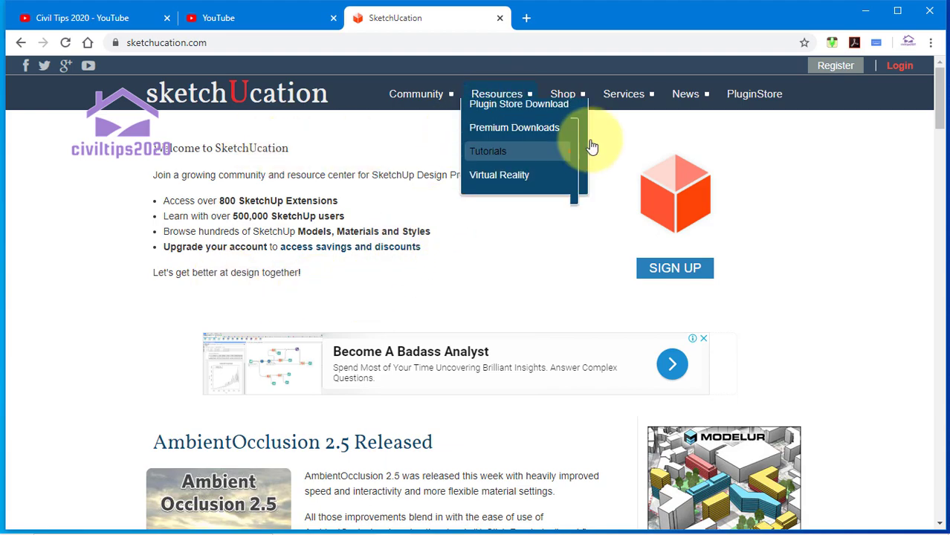
Open the Sketchup Plugins list and scroll through recent plugins like Pixero Advanced Camera Settings
click(766, 103)
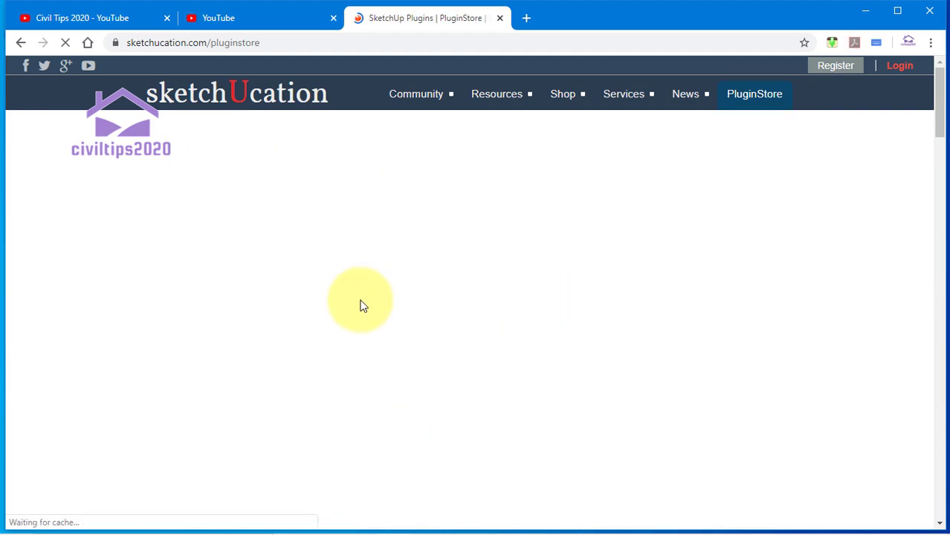
scroll(363, 327, down, 3)
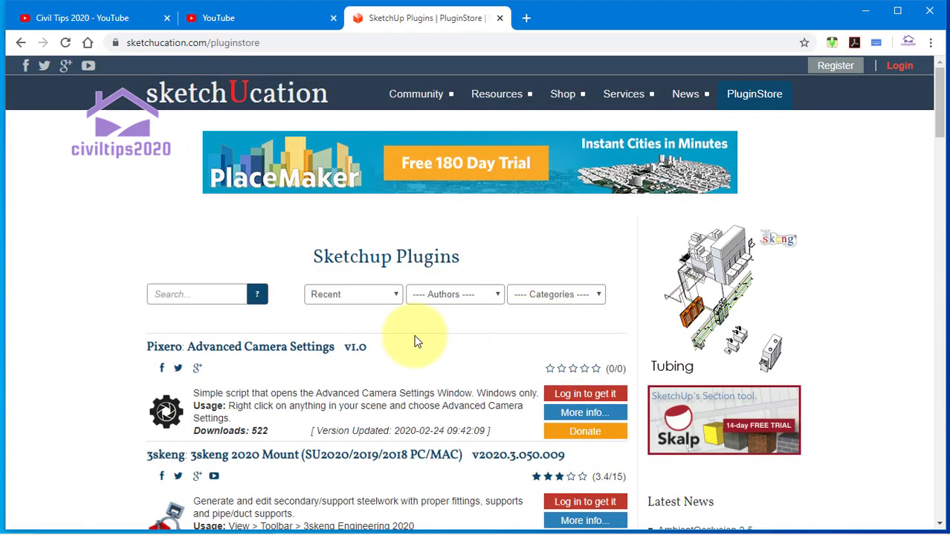
scroll(349, 282, down, 5)
scroll(349, 282, down, 5)
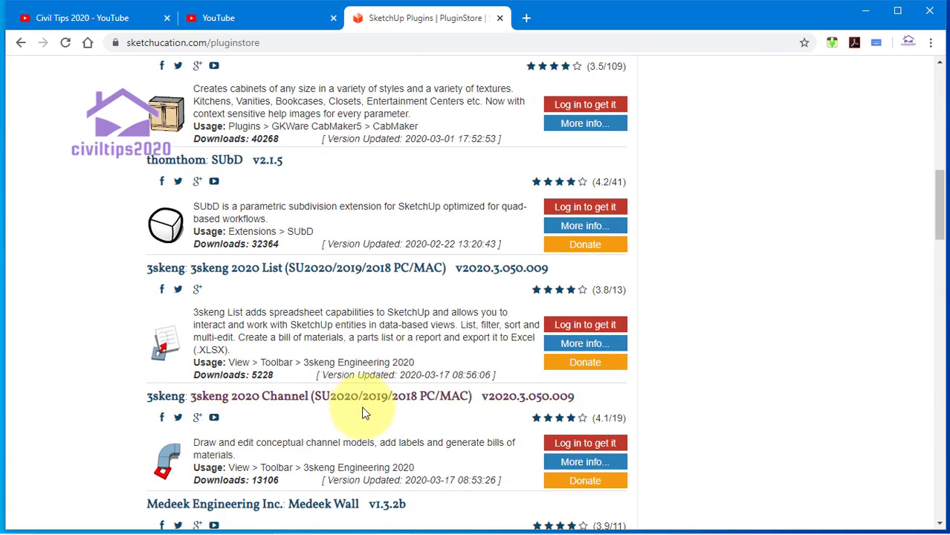
scroll(362, 408, down, 5)
scroll(373, 410, down, 5)
scroll(371, 356, up, 8)
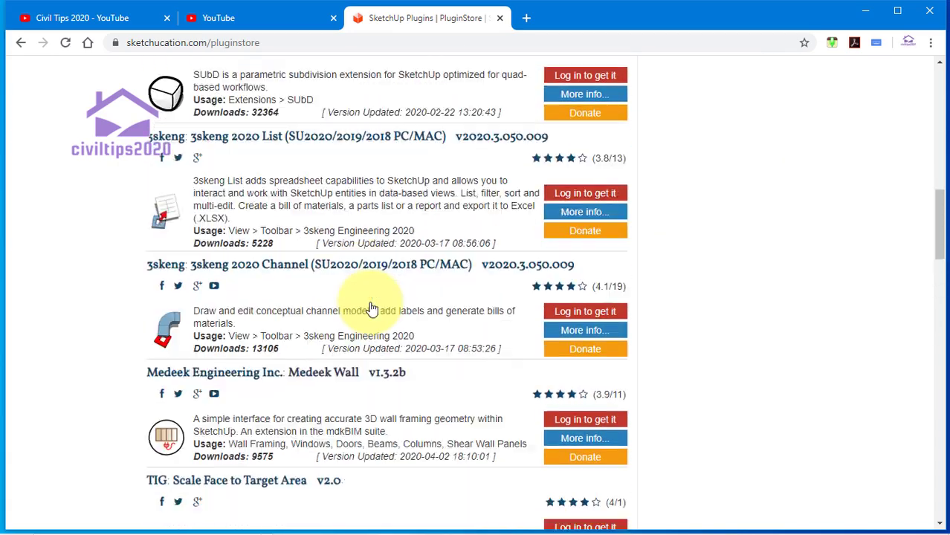
scroll(372, 297, up, 10)
scroll(376, 298, up, 1)
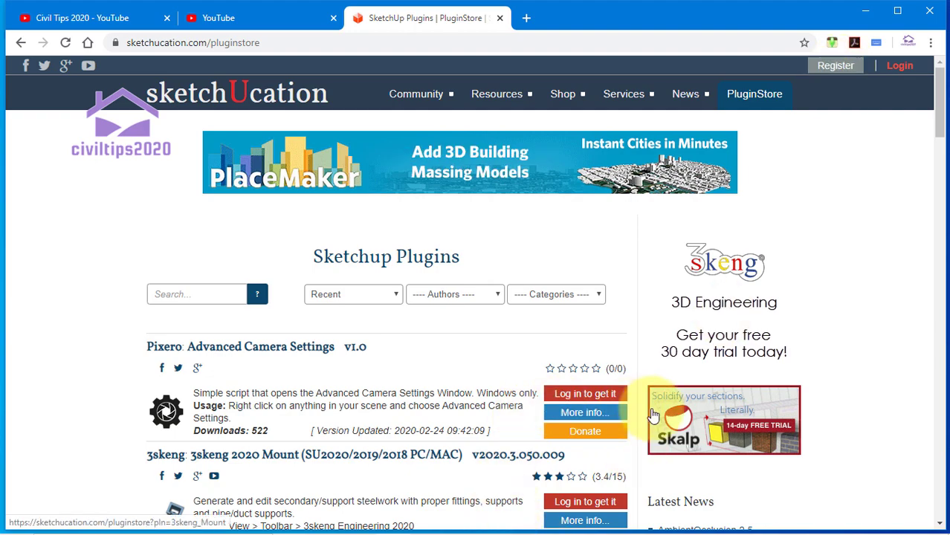
Open SketchUcation's User Registration form and start entering the new Basic account's details
click(826, 68)
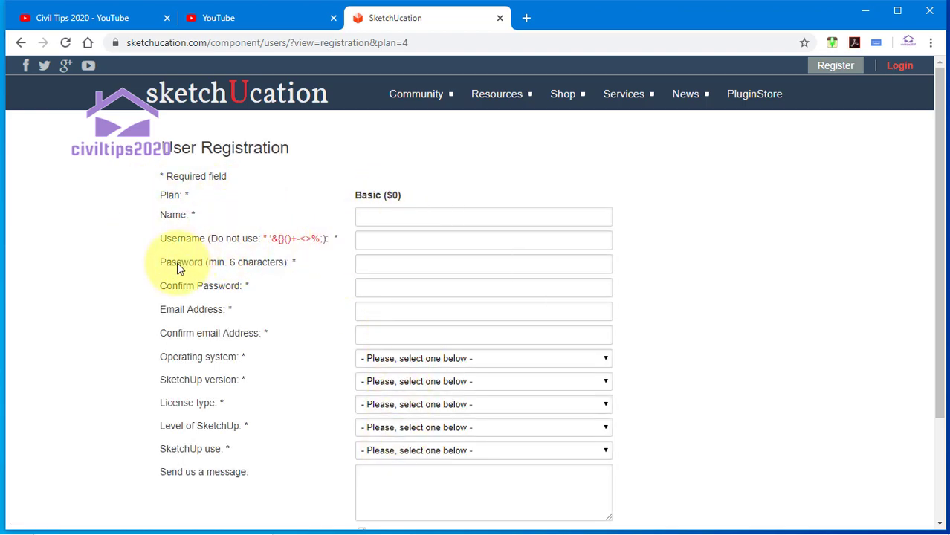
scroll(246, 260, down, 2)
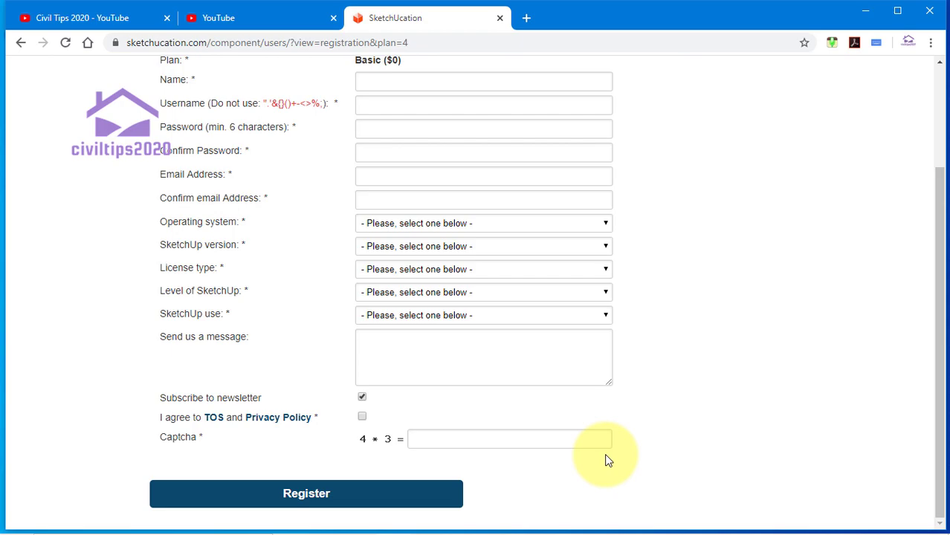
scroll(736, 258, up, 2)
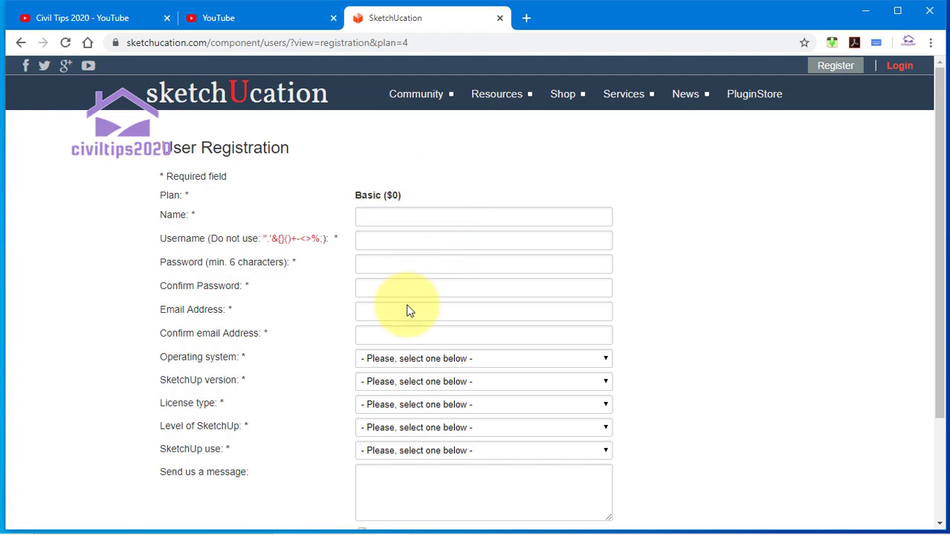
click(384, 221)
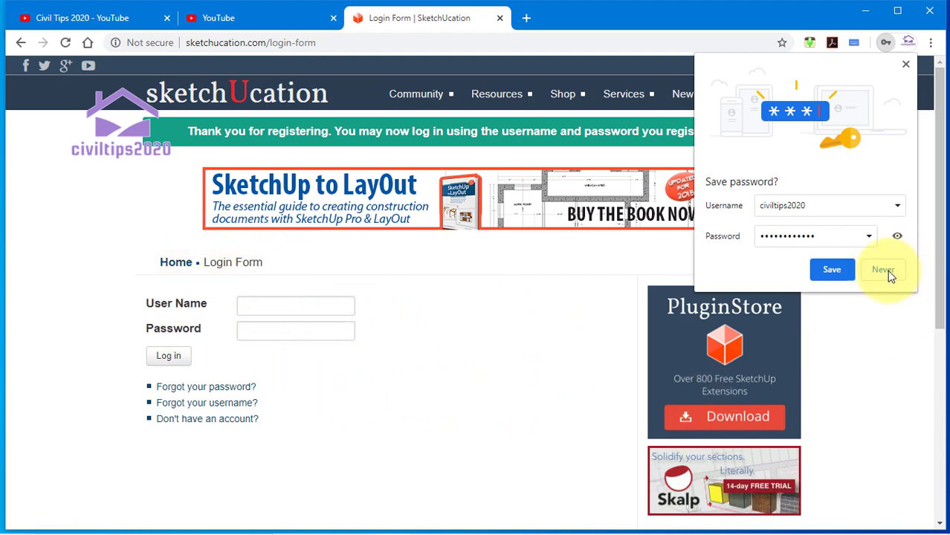
Decline Chrome's password-save offer and log in with the new account's credentials
click(834, 269)
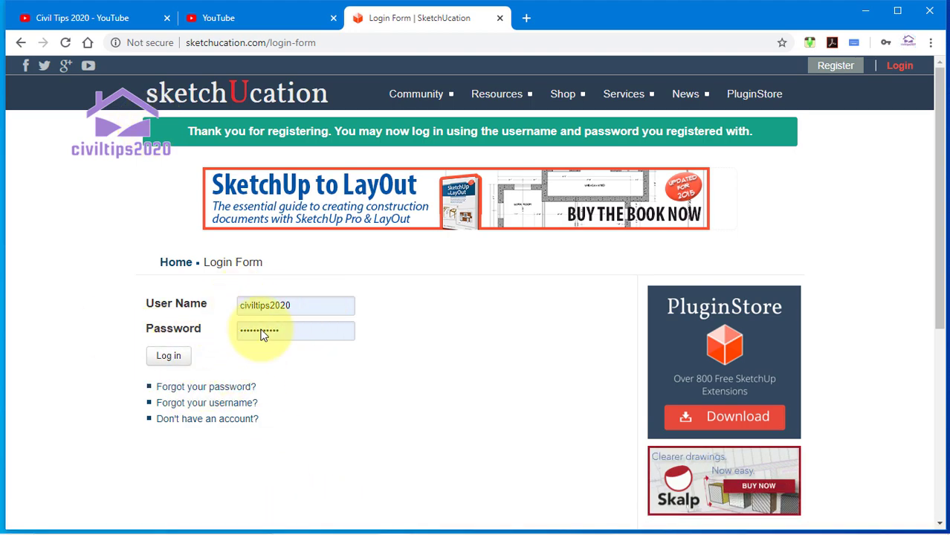
click(165, 359)
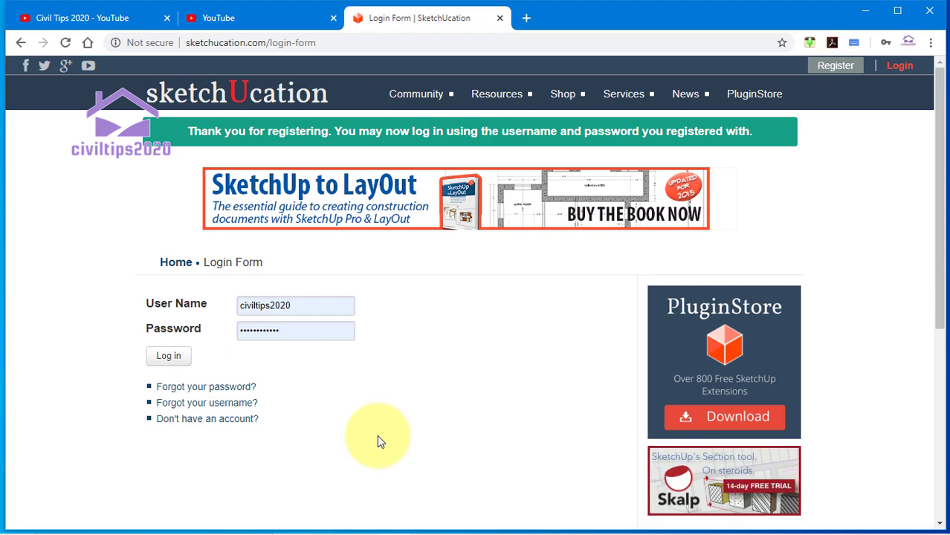
click(169, 360)
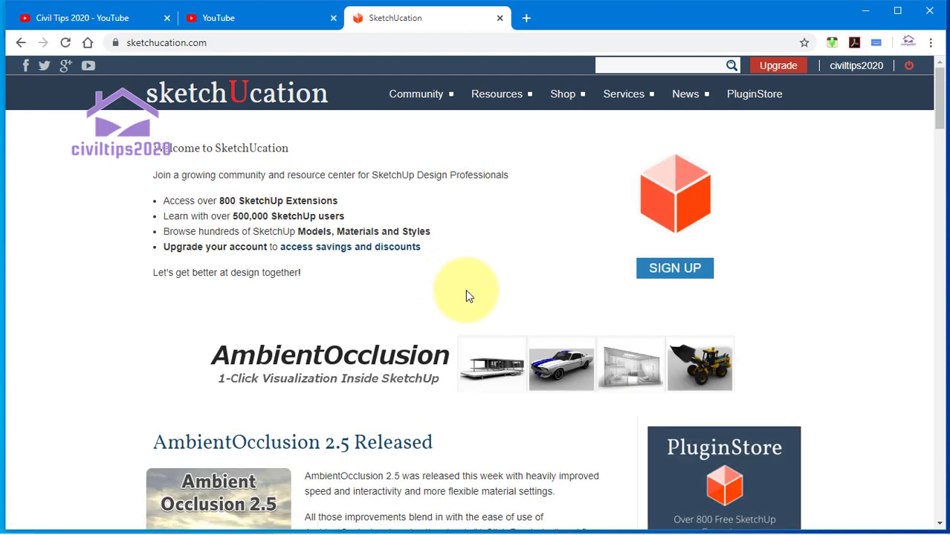
scroll(468, 297, down, 1)
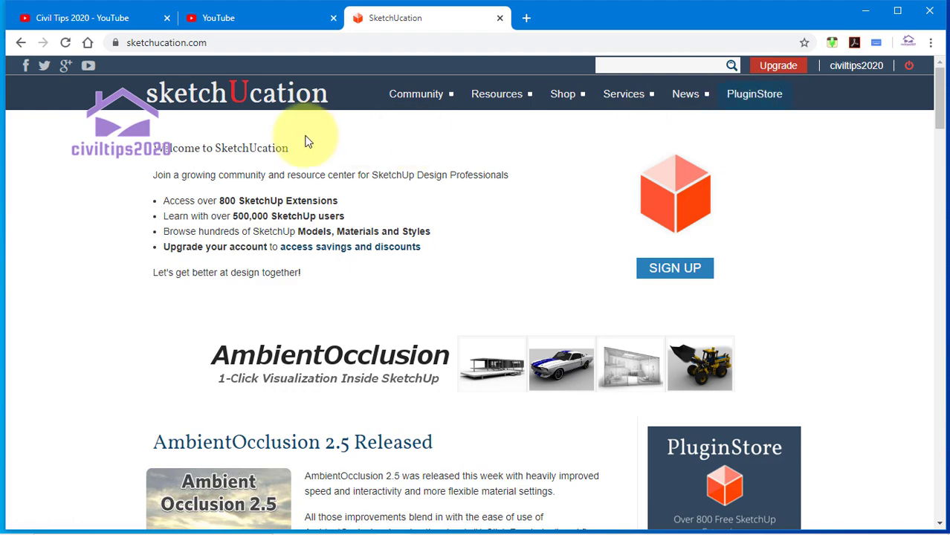
Search the PluginStore for 'split' and scroll down to the TIG: Split Tools v2.0 result
click(756, 104)
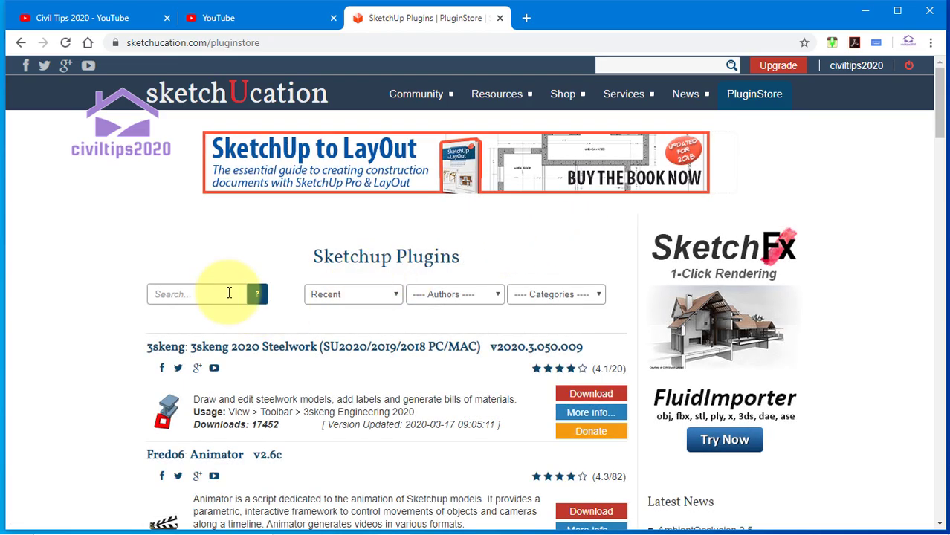
click(209, 293)
text(pl)
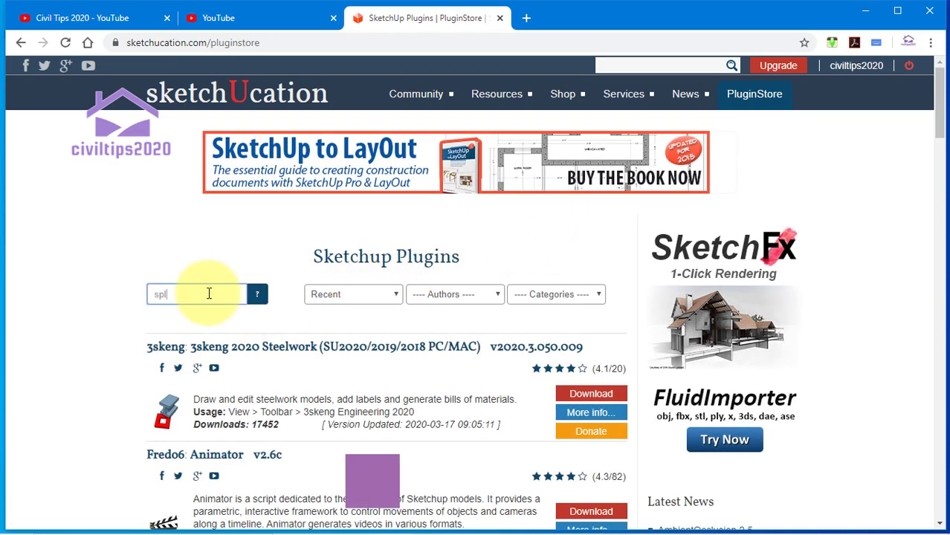
text(it)
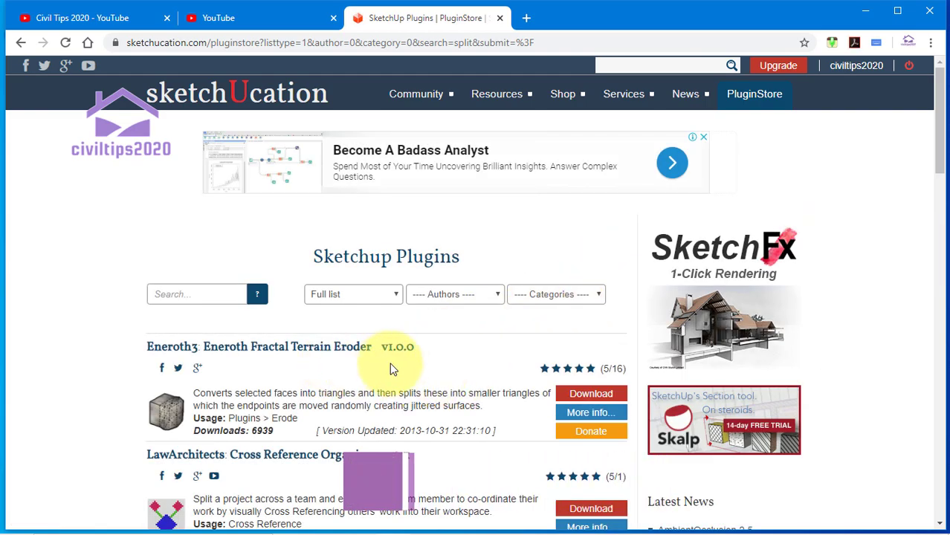
scroll(92, 327, down, 5)
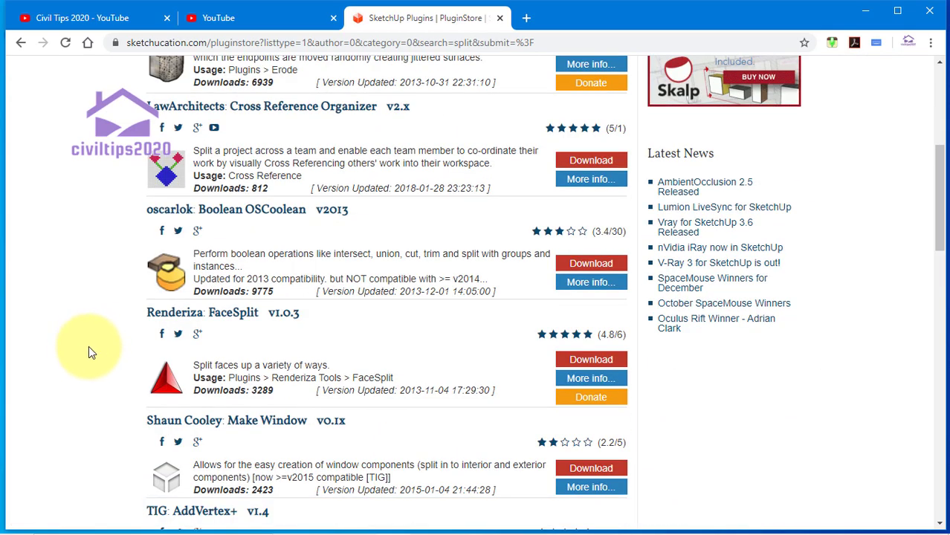
scroll(89, 346, down, 3)
scroll(81, 323, up, 5)
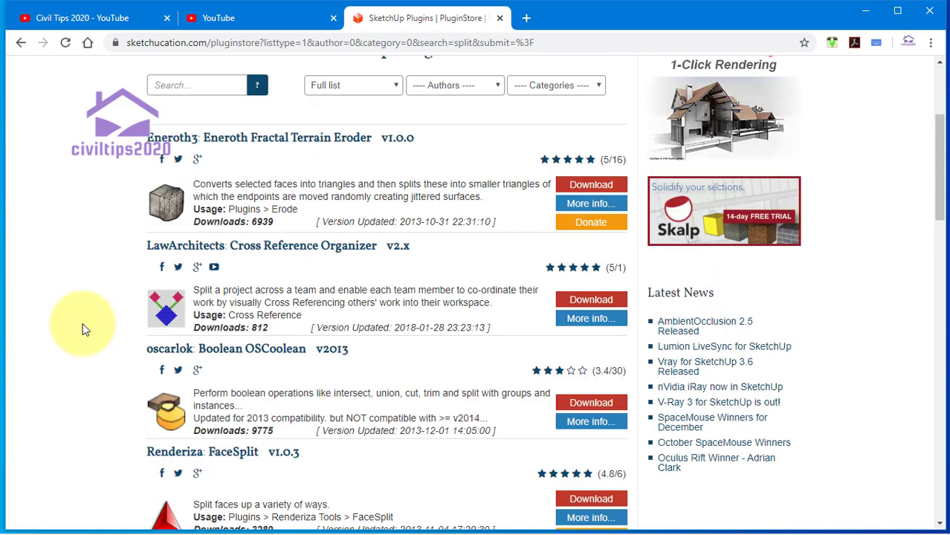
scroll(78, 330, up, 3)
scroll(83, 308, down, 3)
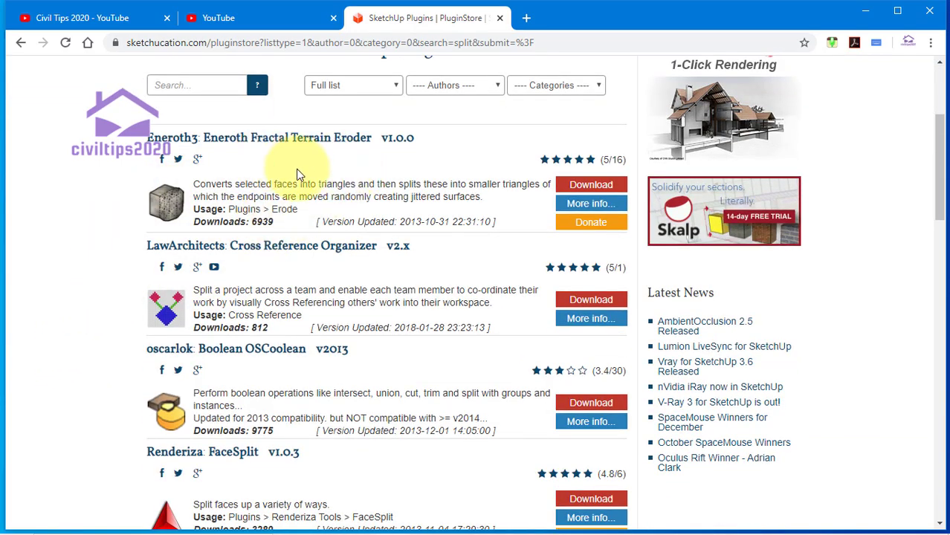
scroll(290, 215, down, 2)
scroll(168, 331, down, 1)
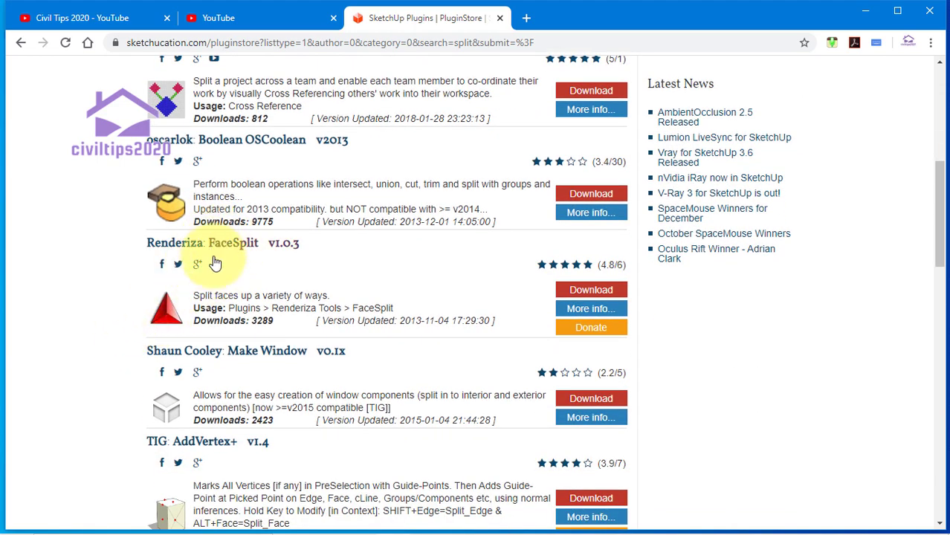
scroll(119, 309, down, 2)
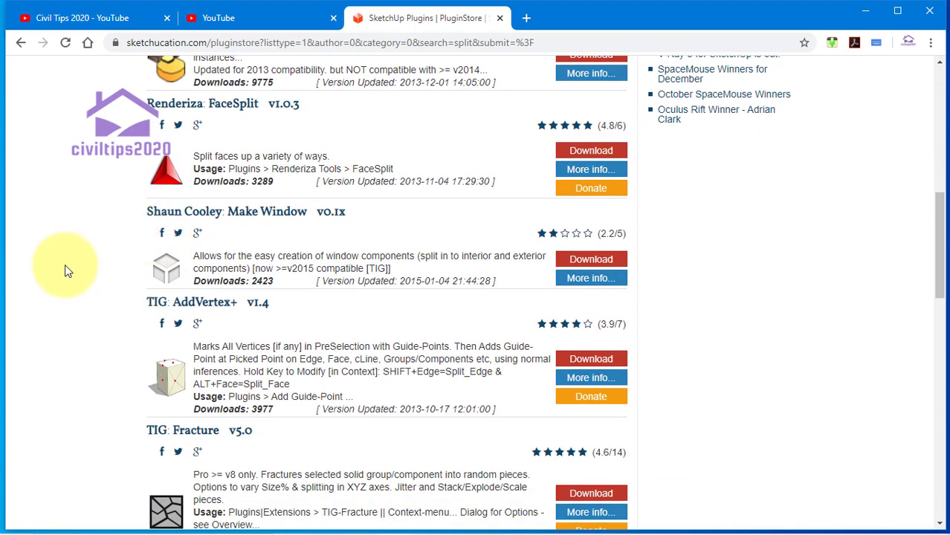
scroll(97, 289, down, 2)
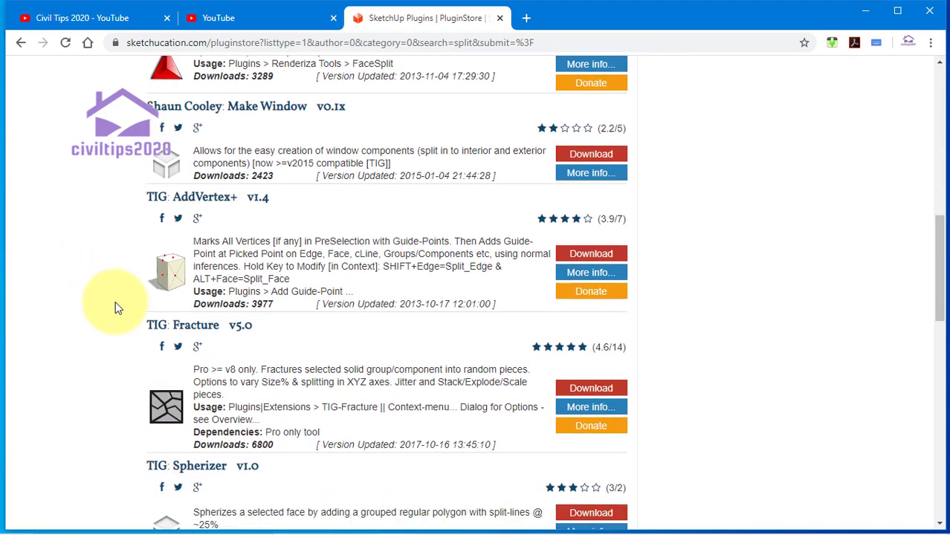
scroll(100, 312, down, 2)
scroll(89, 331, down, 2)
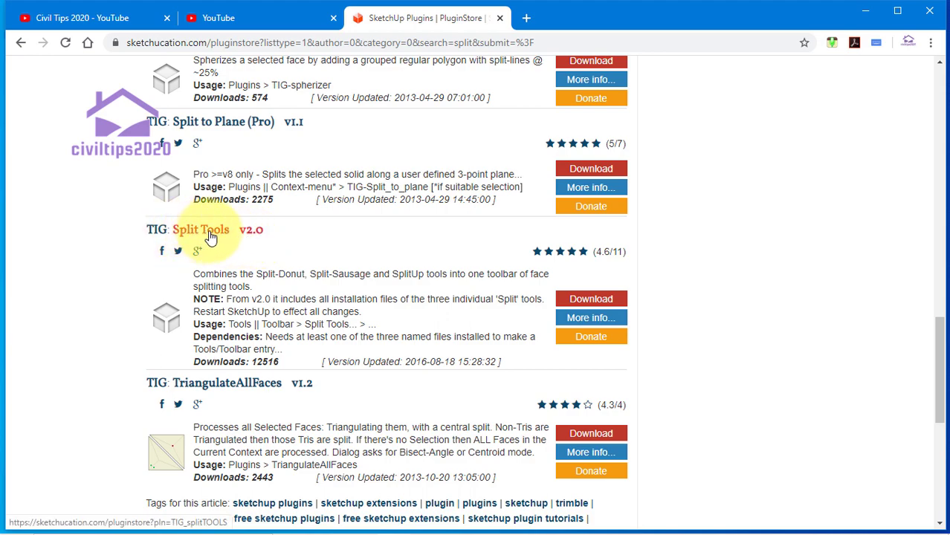
Download TIG_splitTOOLS_v2.0.rbz from the TIG: Split Tools plugin page
click(211, 237)
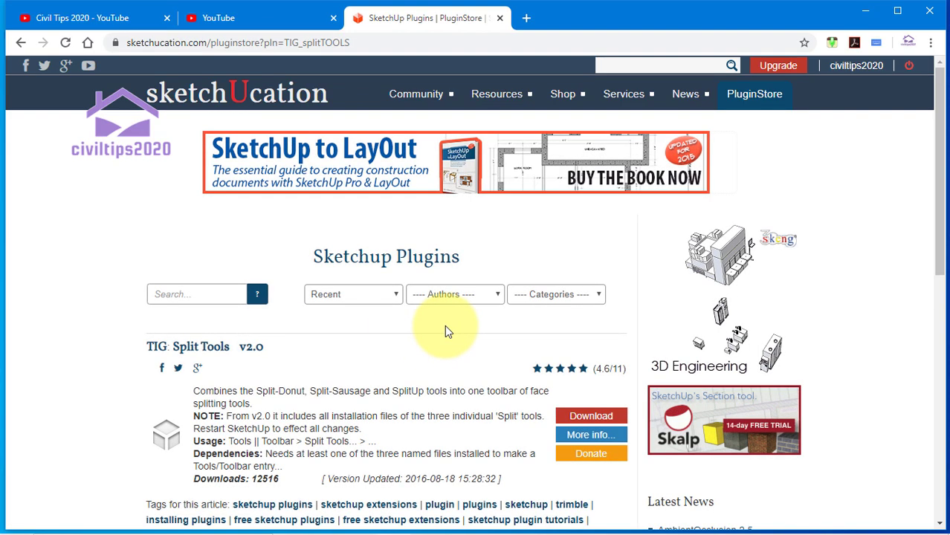
scroll(465, 351, down, 3)
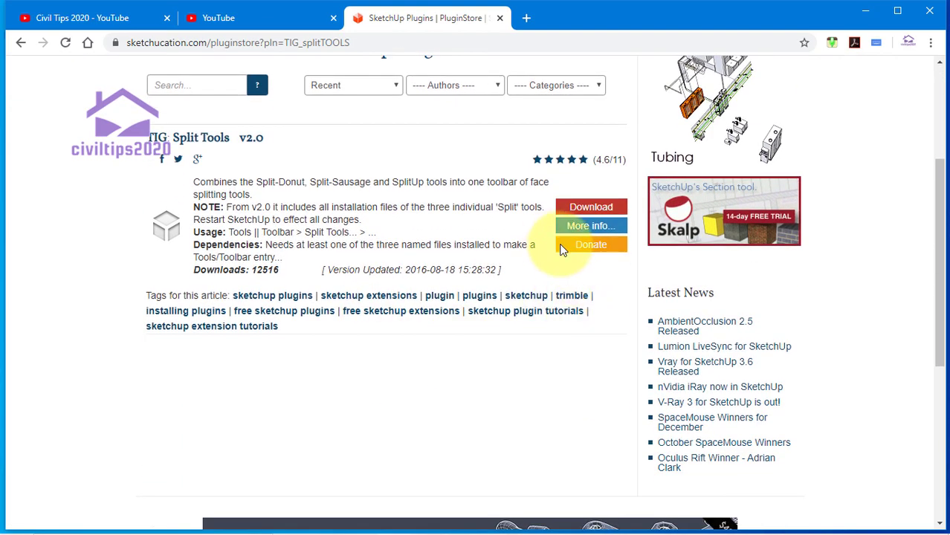
click(580, 207)
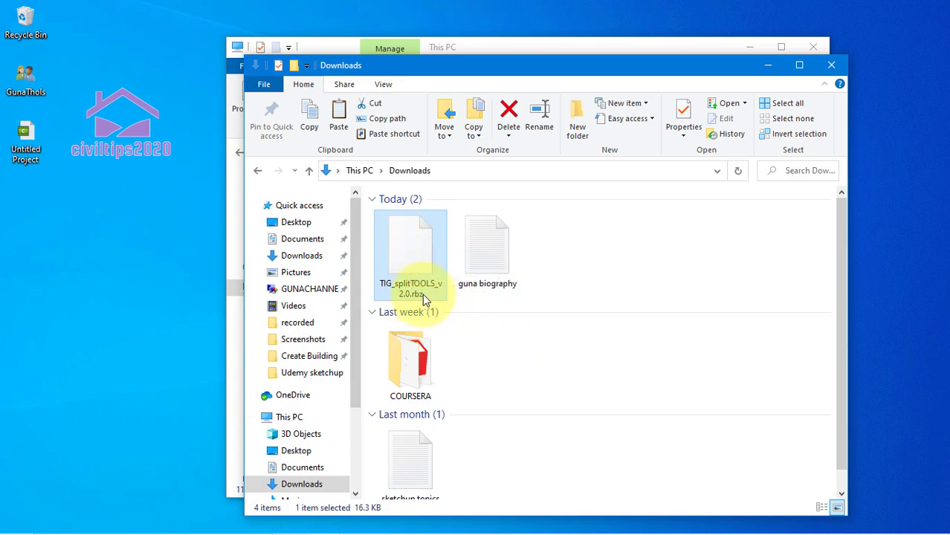
mouse_move(410, 257)
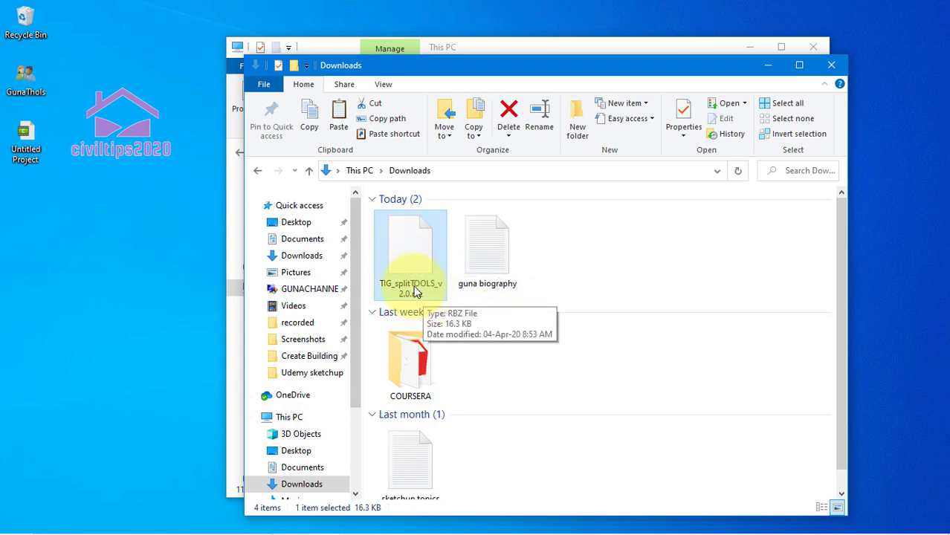
Navigate to C:\Program Files\SketchUp\SketchUp 2020 and browse its 59 items
click(831, 64)
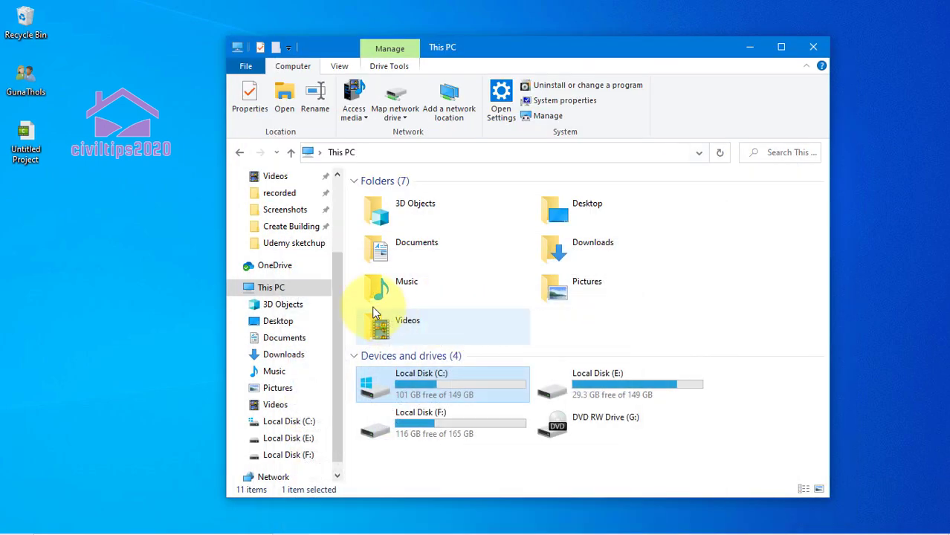
double_click(442, 381)
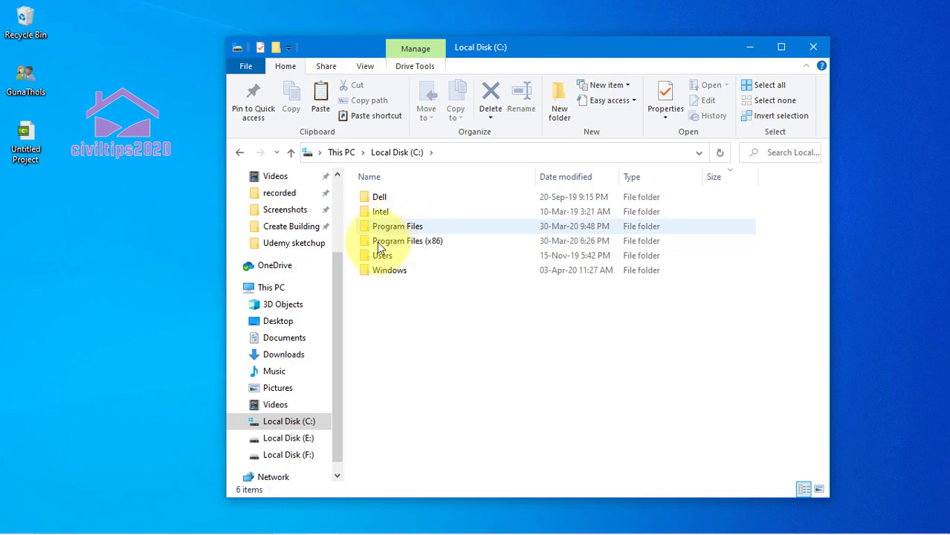
double_click(412, 226)
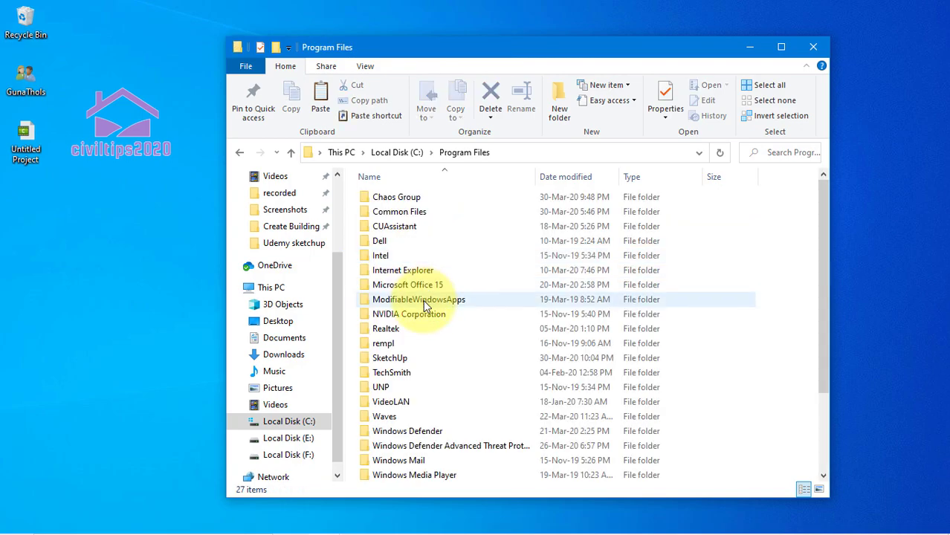
double_click(390, 359)
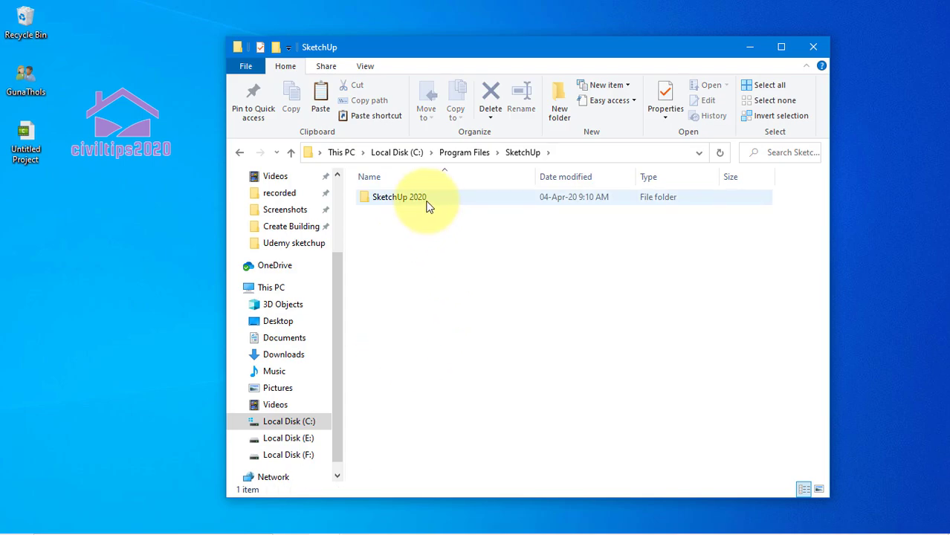
double_click(426, 203)
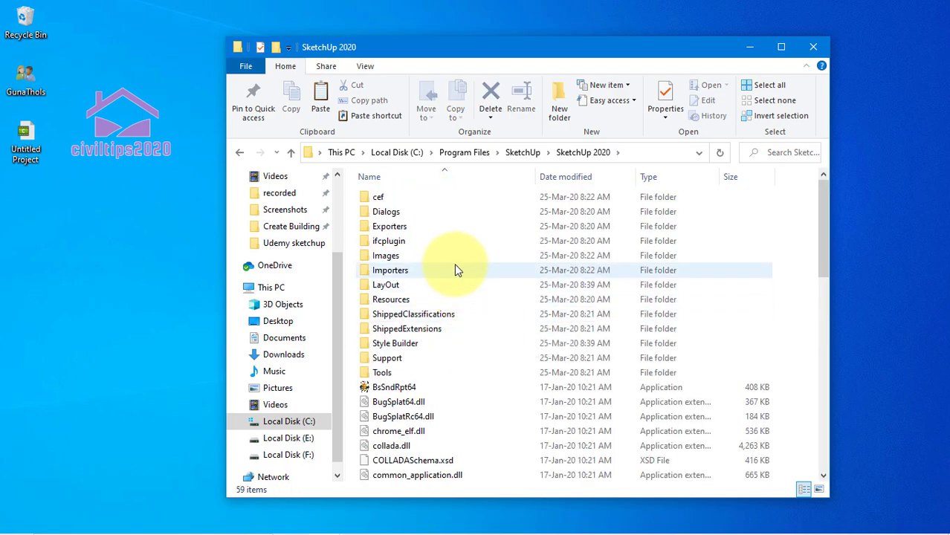
scroll(446, 357, down, 5)
scroll(452, 401, down, 6)
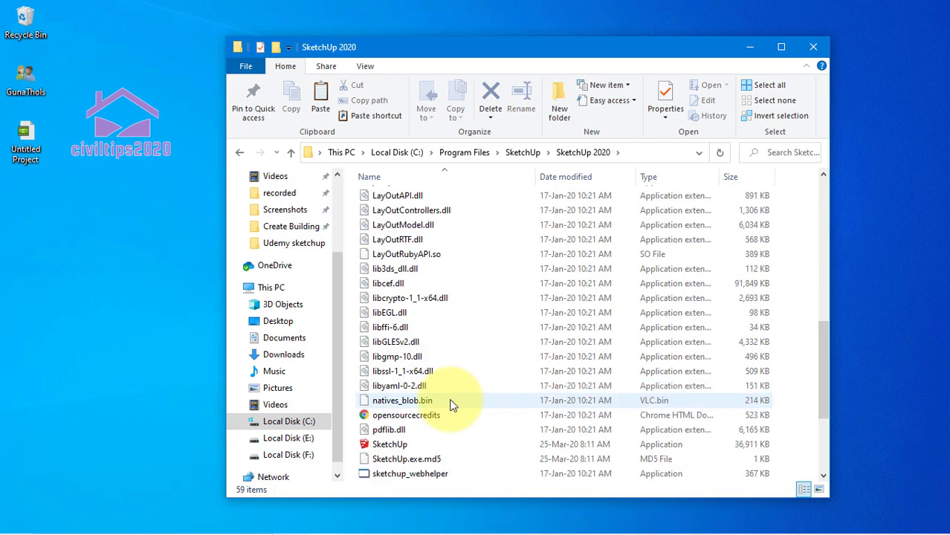
scroll(475, 405, down, 2)
scroll(475, 405, up, 7)
scroll(476, 405, up, 6)
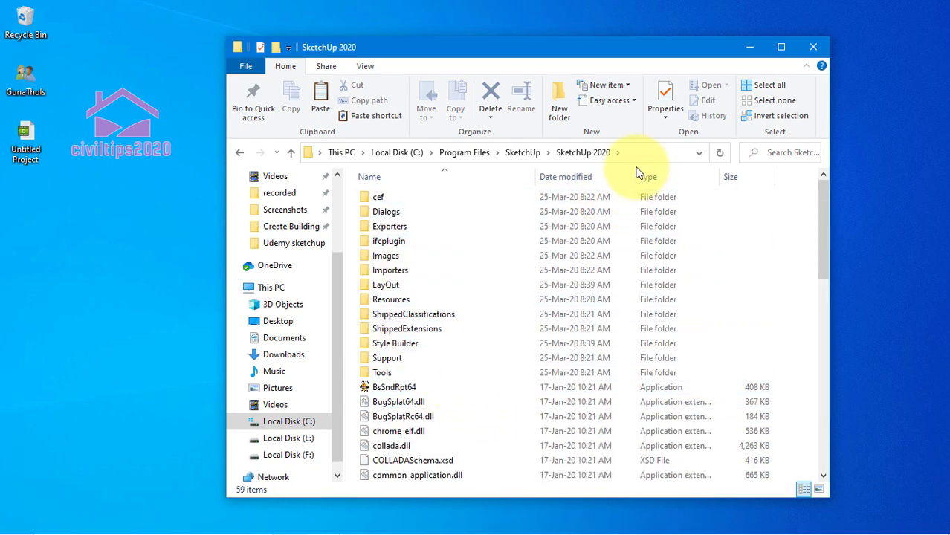
Create a folder named 'Sketchup Plugins' in SketchUp 2020, approving admin permission, and open it
click(560, 111)
click(468, 331)
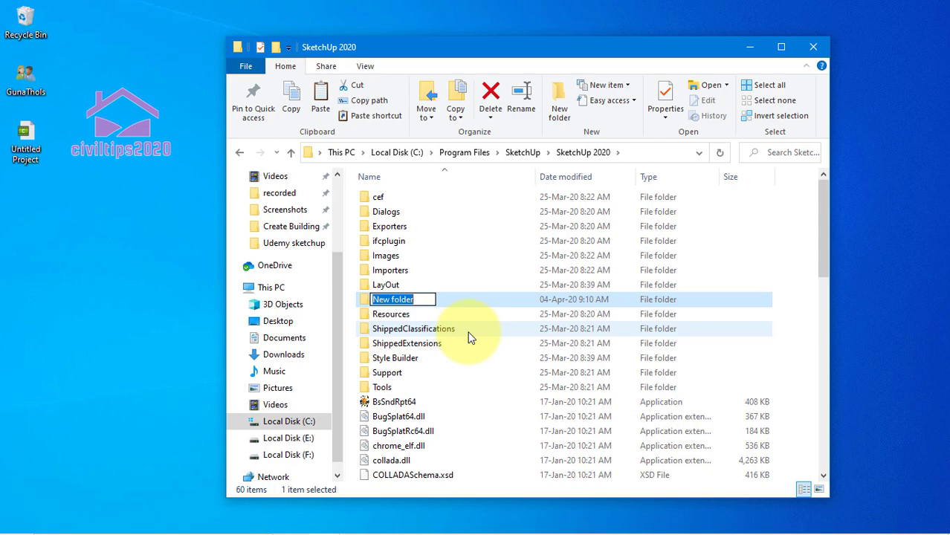
text(Sketchup Plugins)
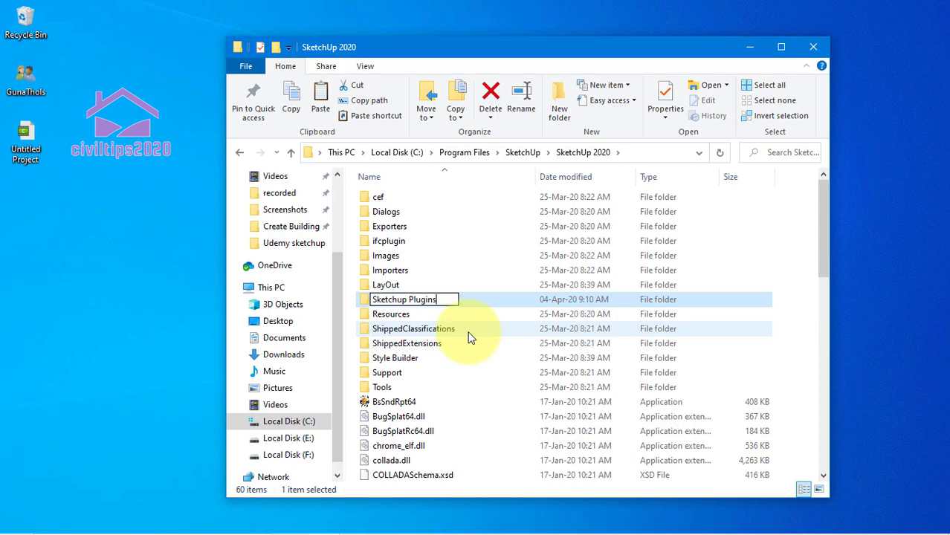
key(Return)
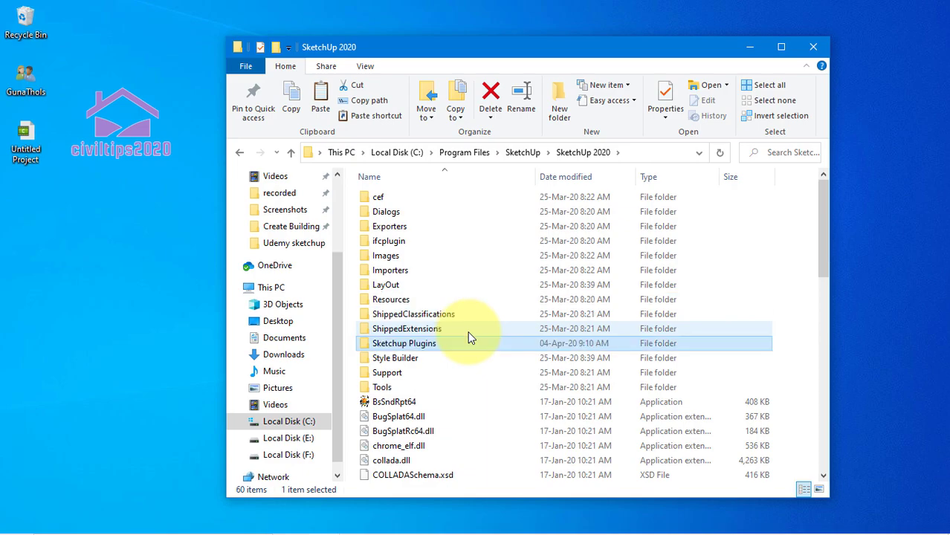
double_click(440, 344)
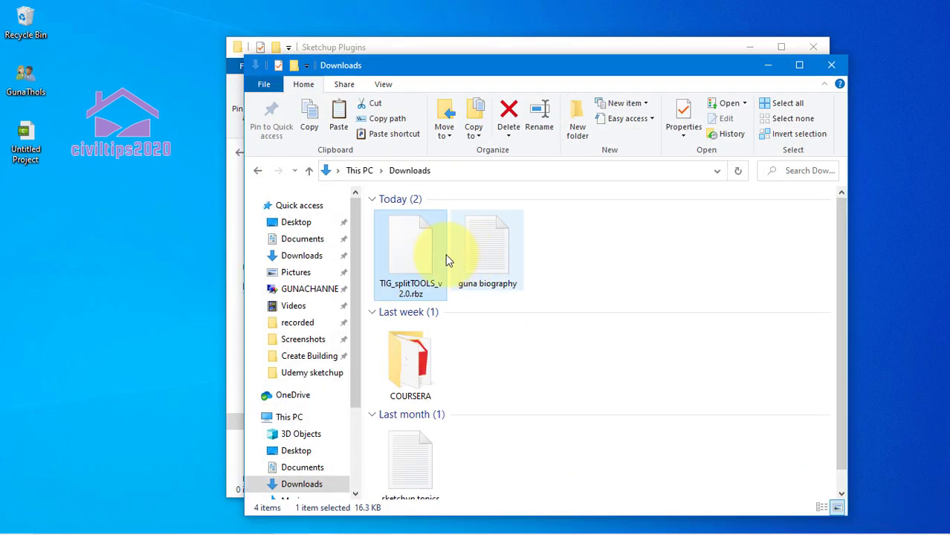
Copy TIG_splitTOOLS_v2.0.rbz from Downloads into Sketchup Plugins, then return to SketchUp
double_click(420, 253)
right_click(428, 254)
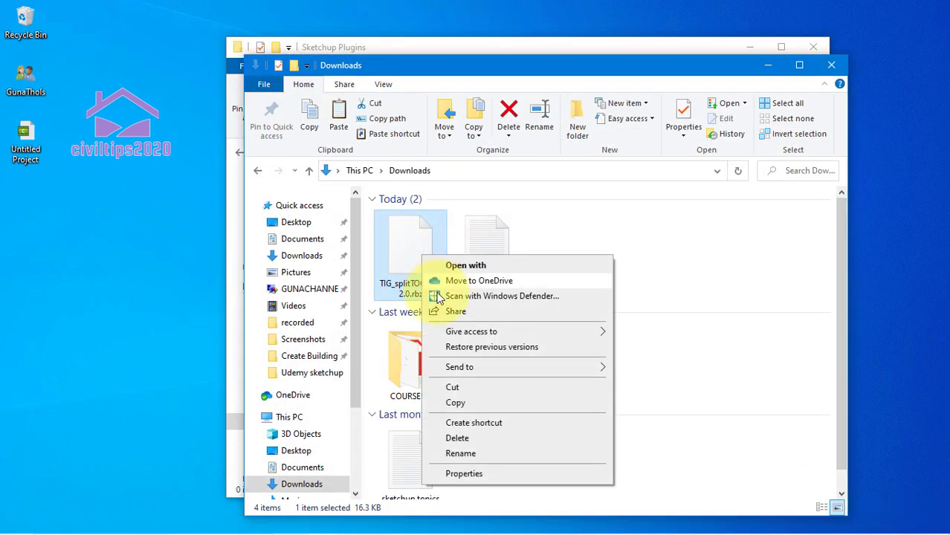
click(466, 403)
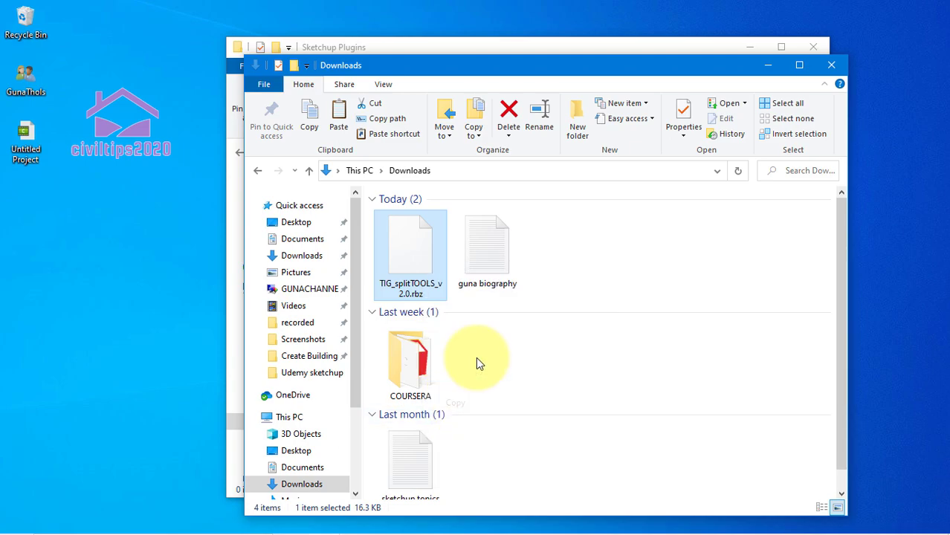
click(770, 68)
right_click(495, 266)
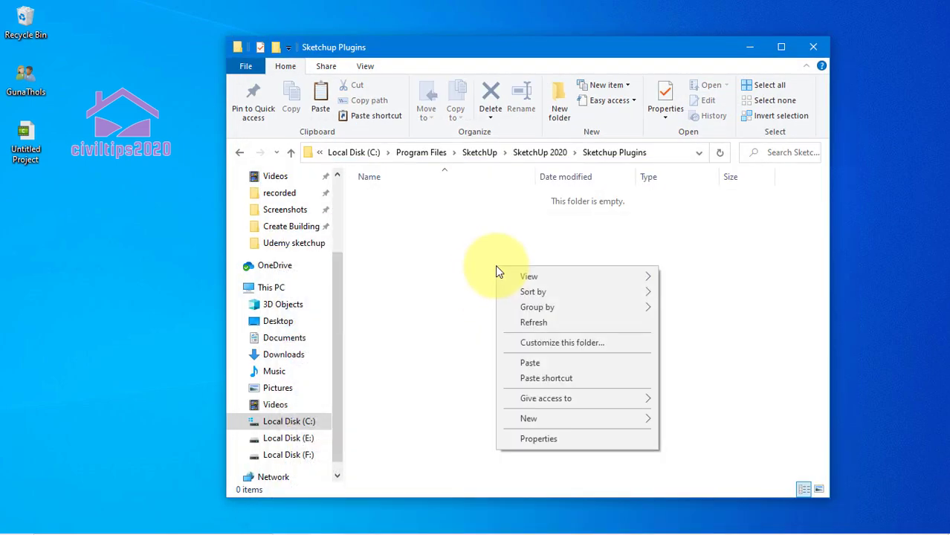
click(542, 362)
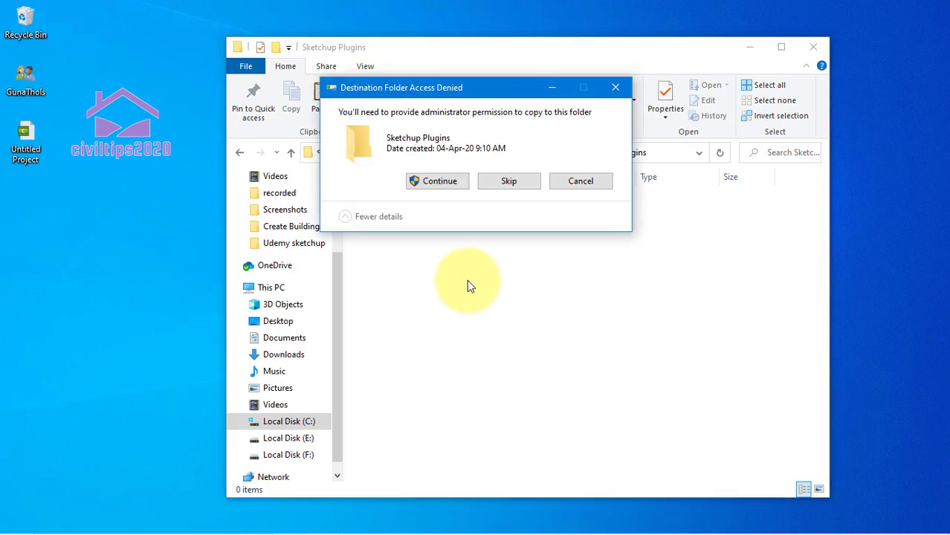
click(456, 188)
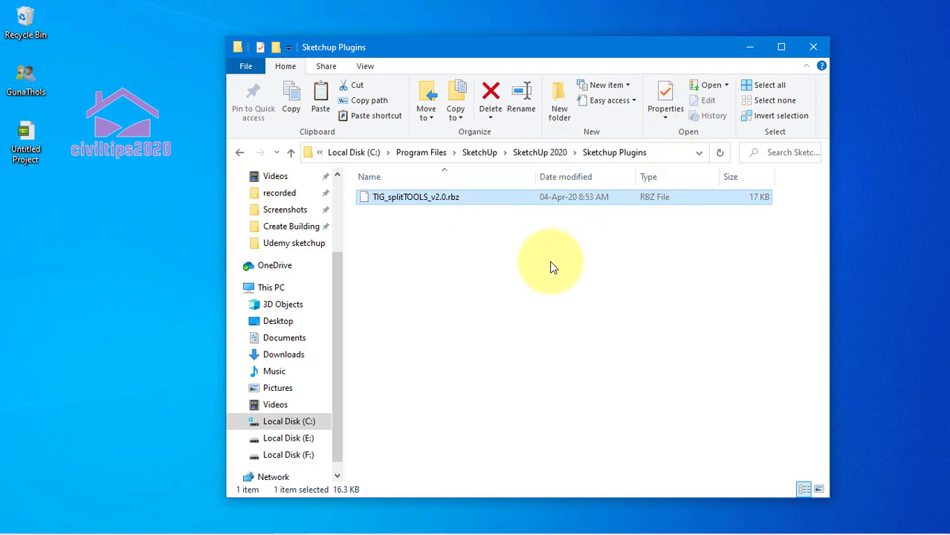
click(750, 48)
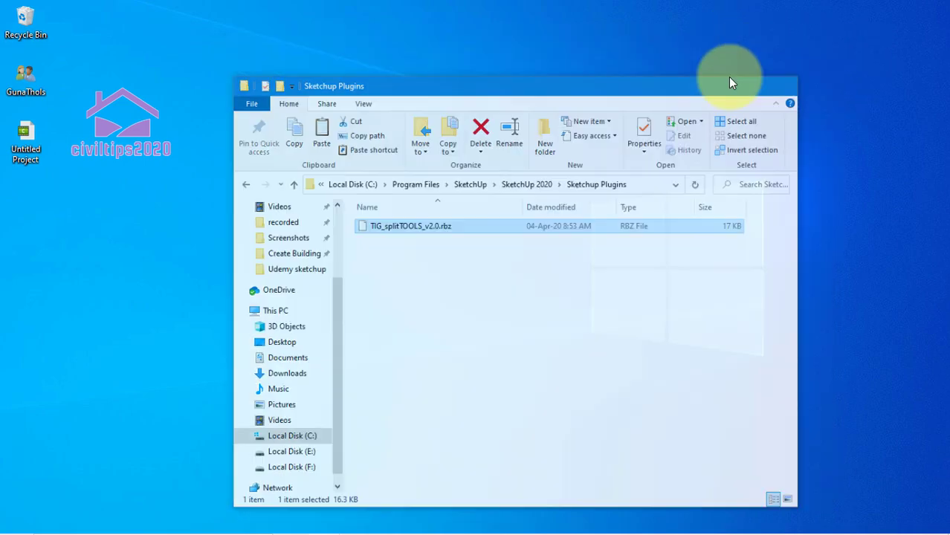
click(427, 521)
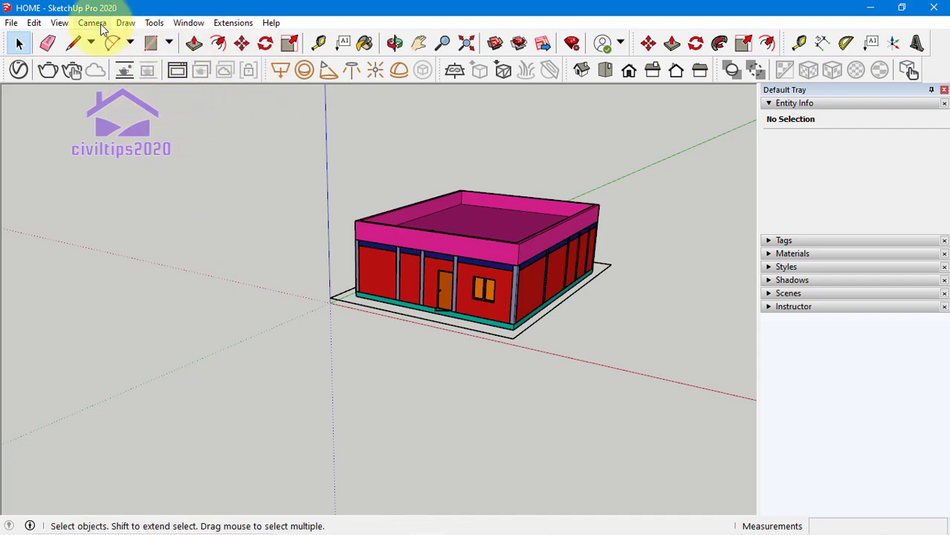
Tick Split Tools in the View > Toolbars list and close the dialog
click(59, 23)
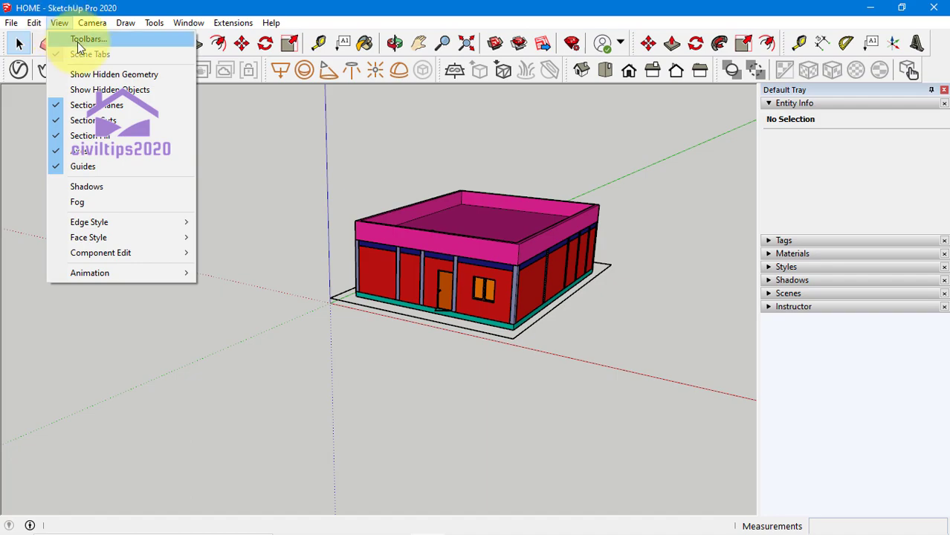
click(83, 39)
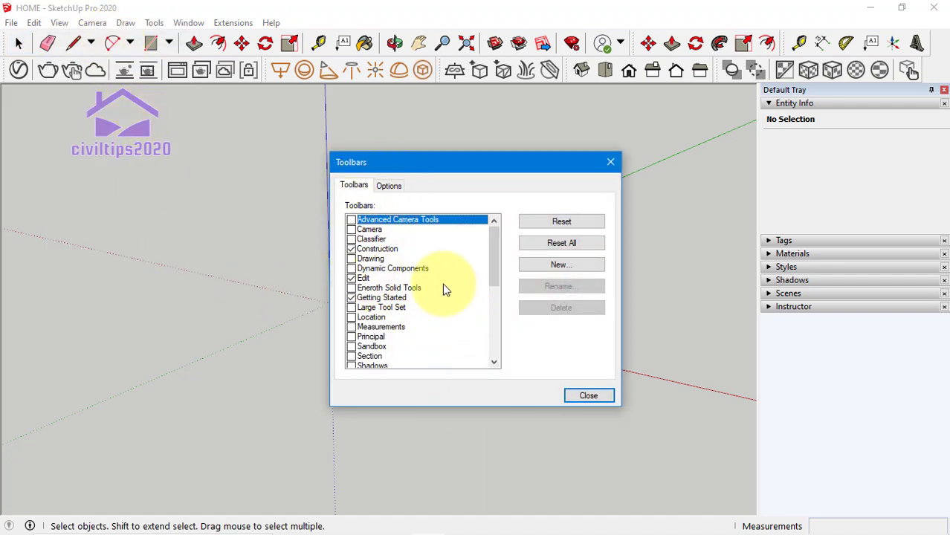
scroll(428, 238, down, 2)
scroll(429, 251, down, 3)
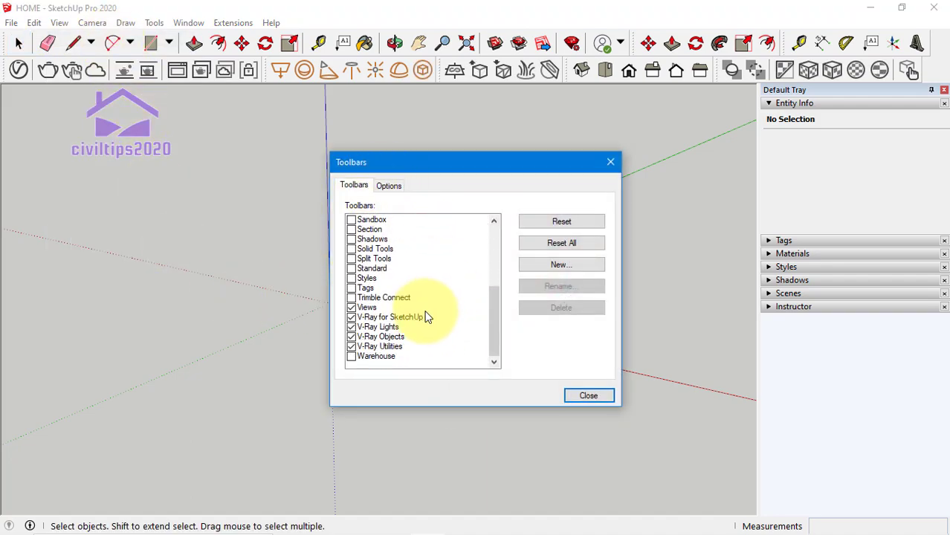
scroll(398, 260, up, 1)
scroll(408, 245, up, 4)
scroll(413, 260, down, 1)
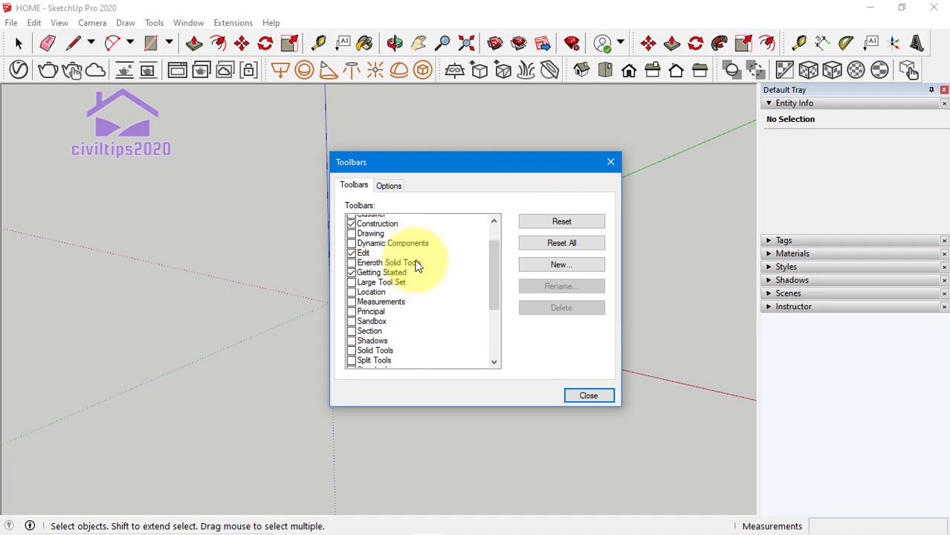
scroll(422, 279, down, 1)
scroll(380, 278, down, 2)
scroll(416, 275, up, 1)
scroll(433, 271, up, 2)
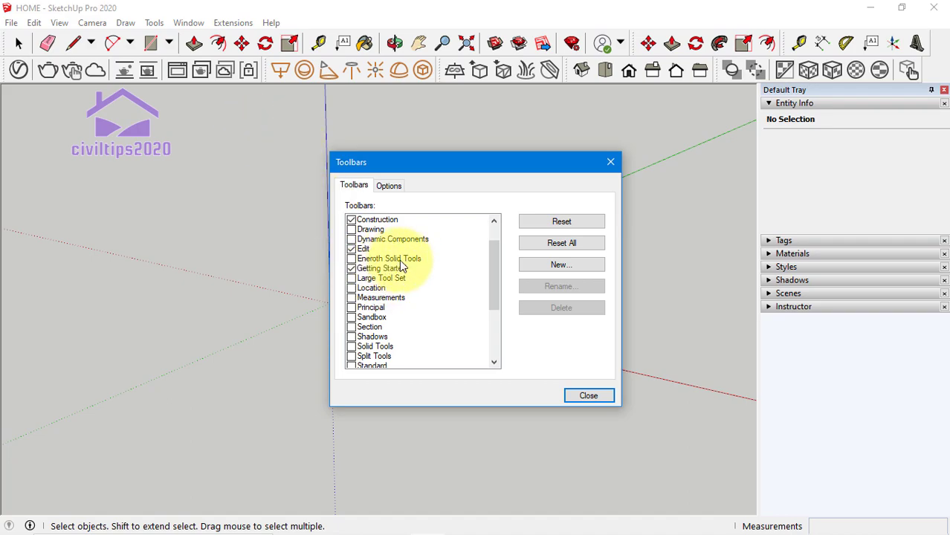
scroll(409, 289, down, 1)
scroll(409, 289, down, 1)
scroll(405, 283, down, 1)
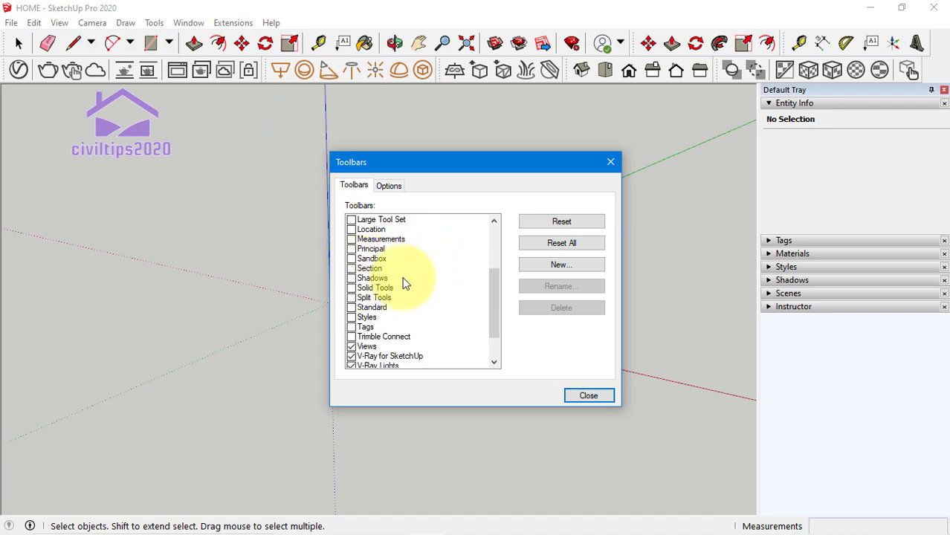
scroll(379, 288, down, 1)
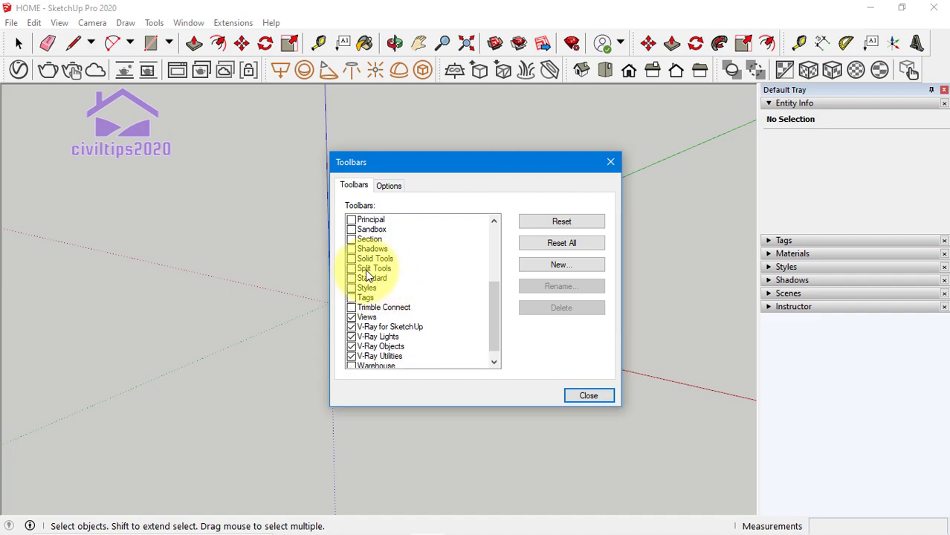
click(352, 268)
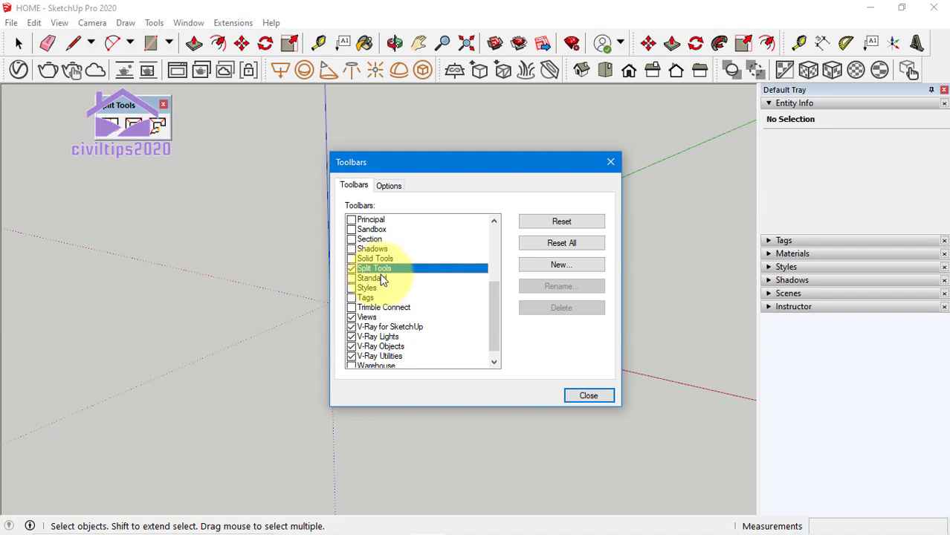
click(588, 396)
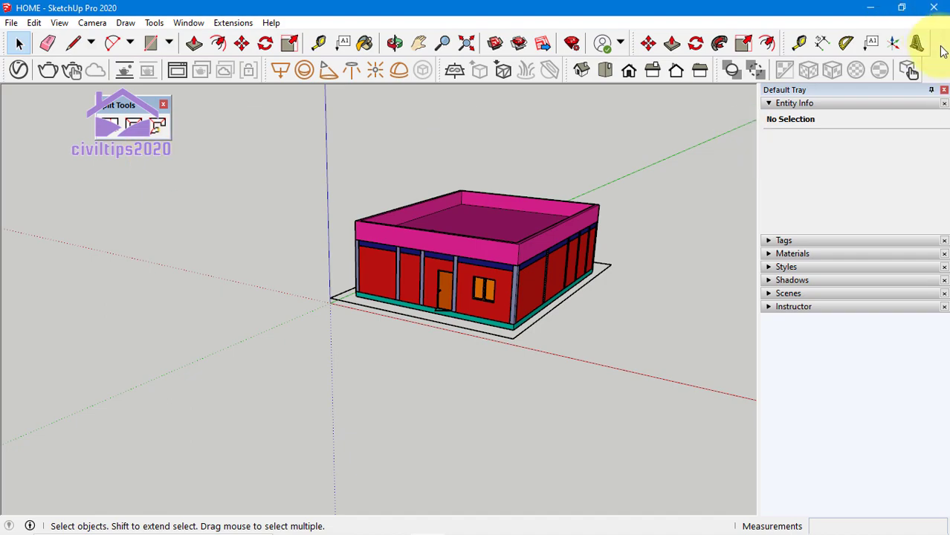
right_click(940, 51)
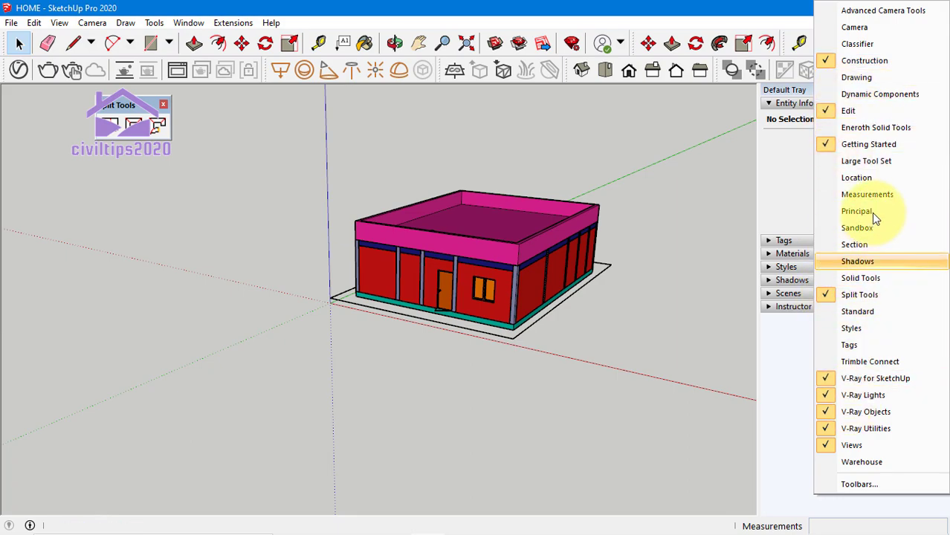
click(829, 301)
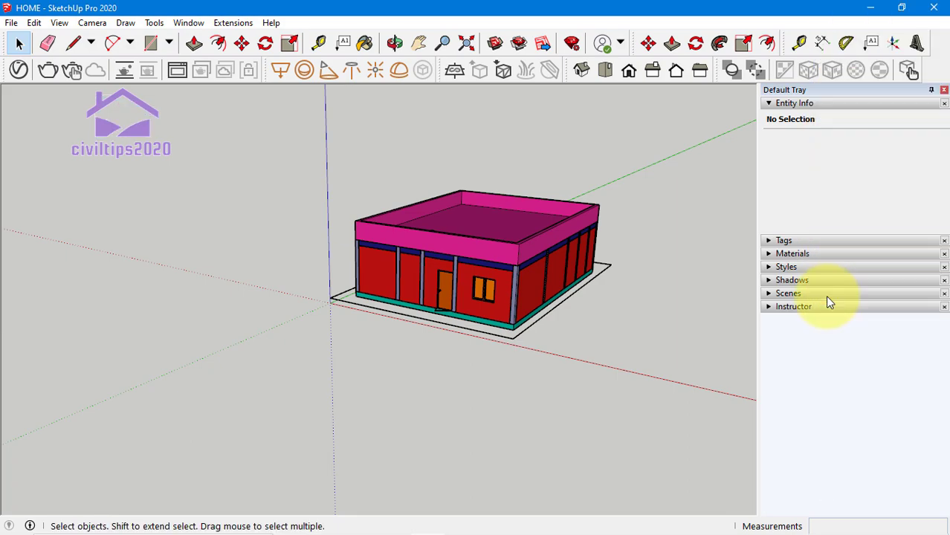
right_click(934, 58)
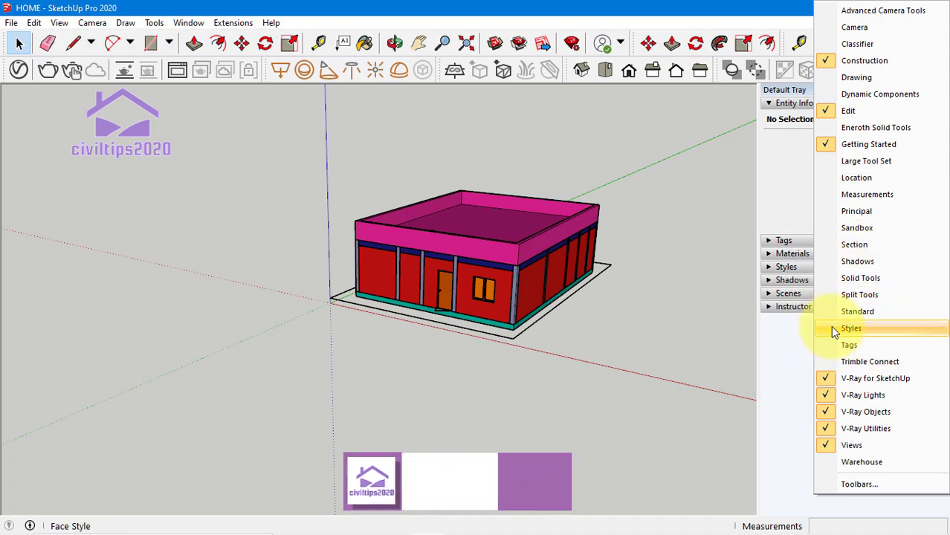
click(827, 297)
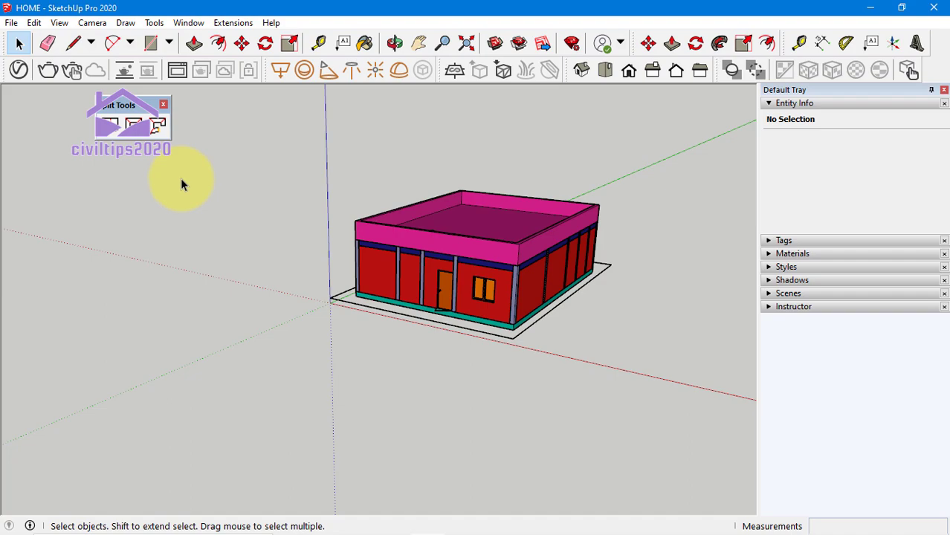
click(200, 24)
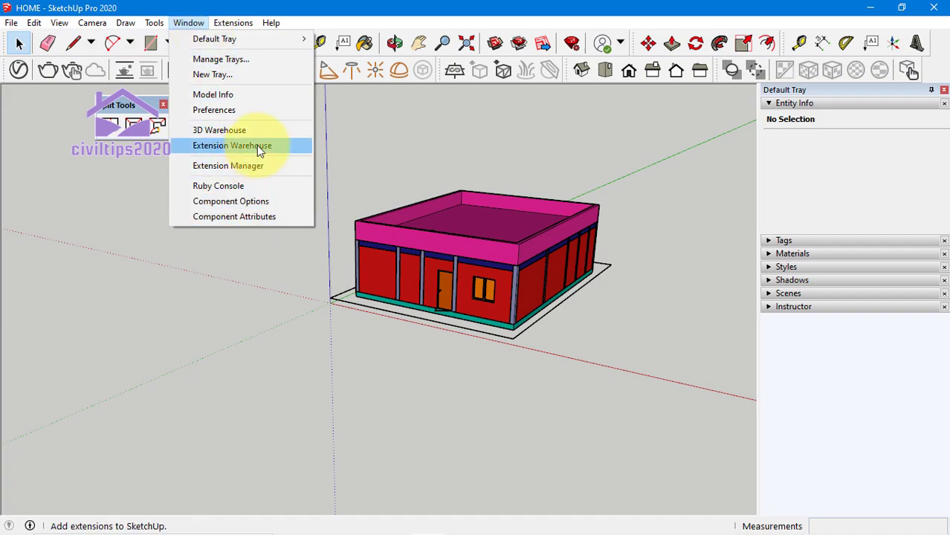
click(251, 275)
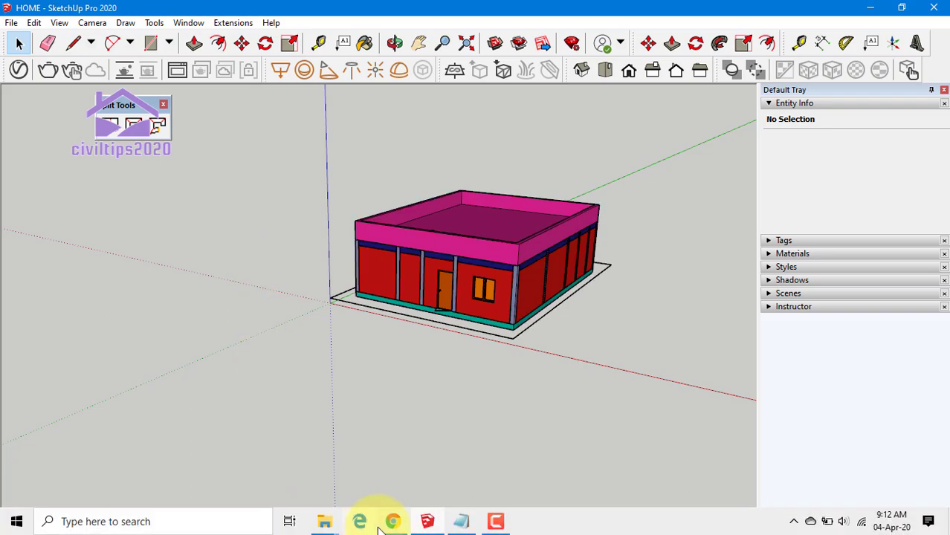
Bring Chrome back showing the TIG Split Tools v2.0 PluginStore listing
click(393, 521)
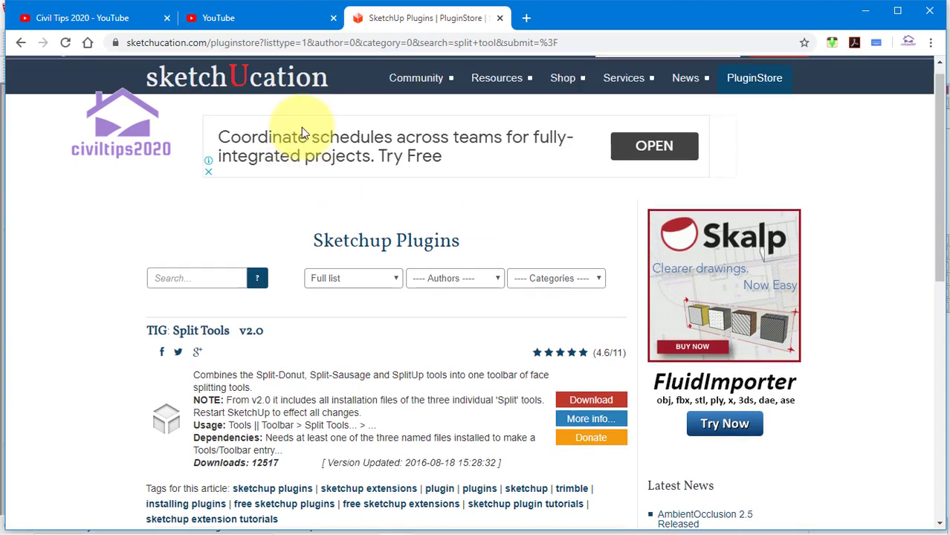